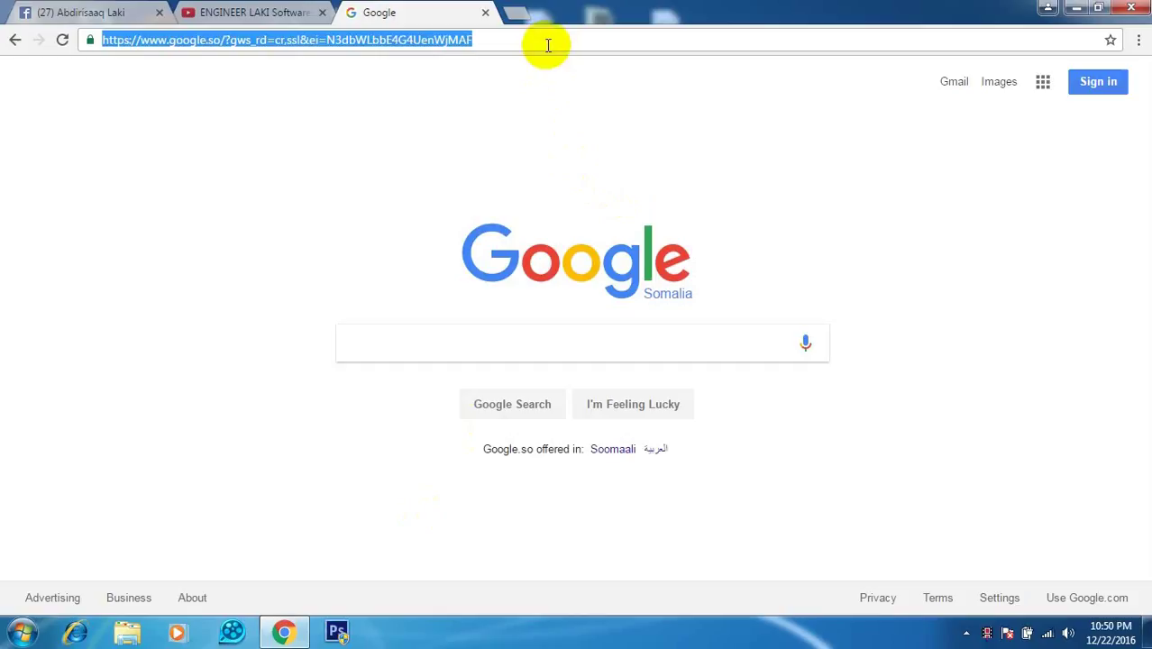
- Load gmail.com in the third tab and choose to sign in with a different account
type("gm")
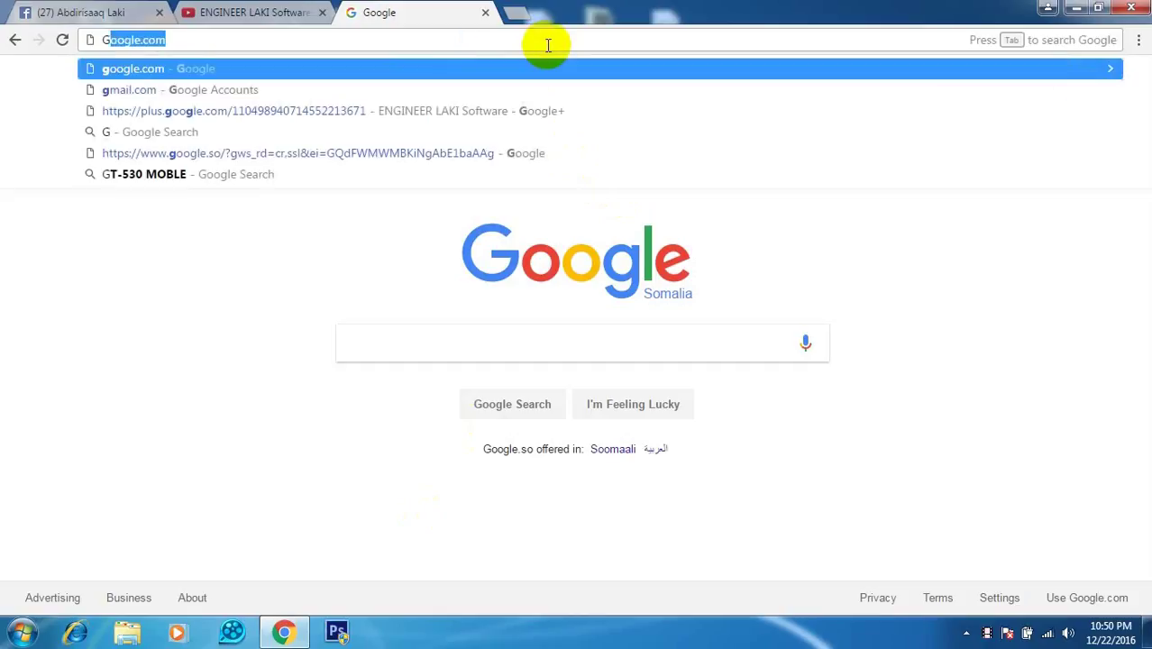
key("Return")
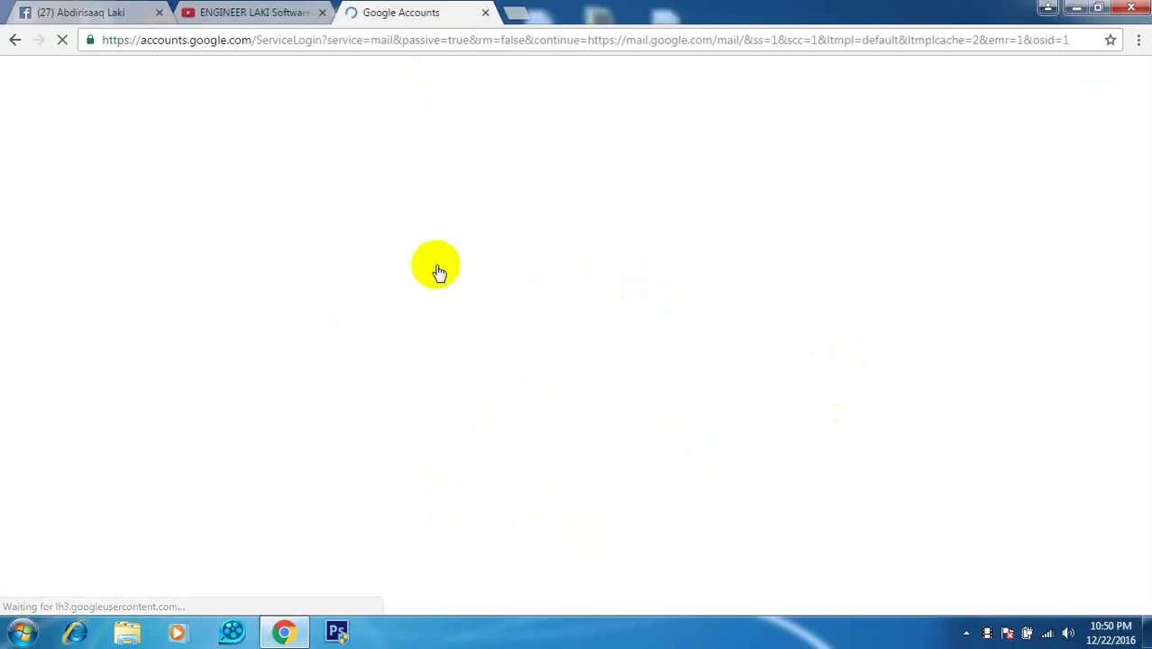
left_click(483, 551)
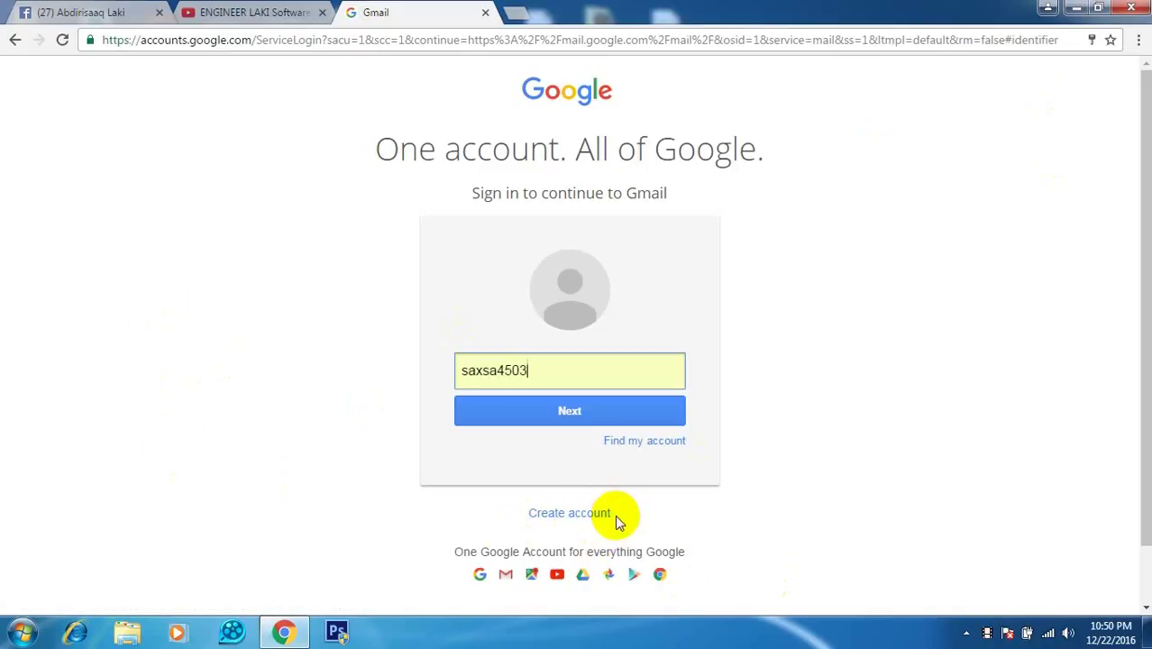
- Choose Create account to start a brand-new Google account
left_click(553, 515)
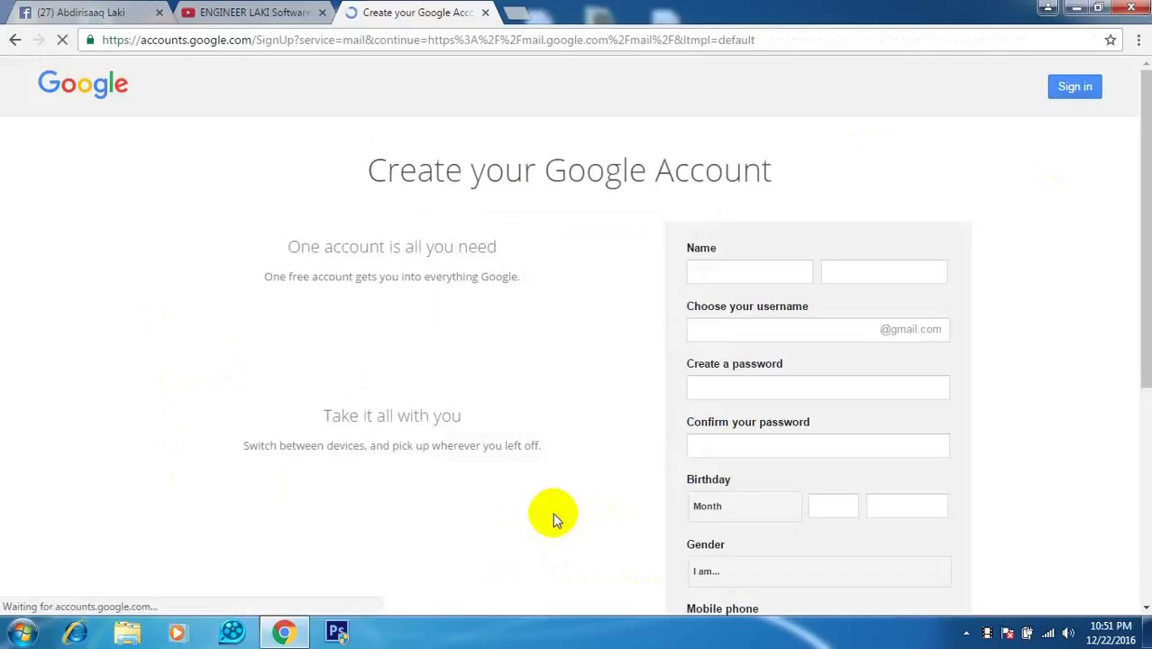
- Fill the first name from a saved autofill suggestion and type the surname
left_click(738, 273)
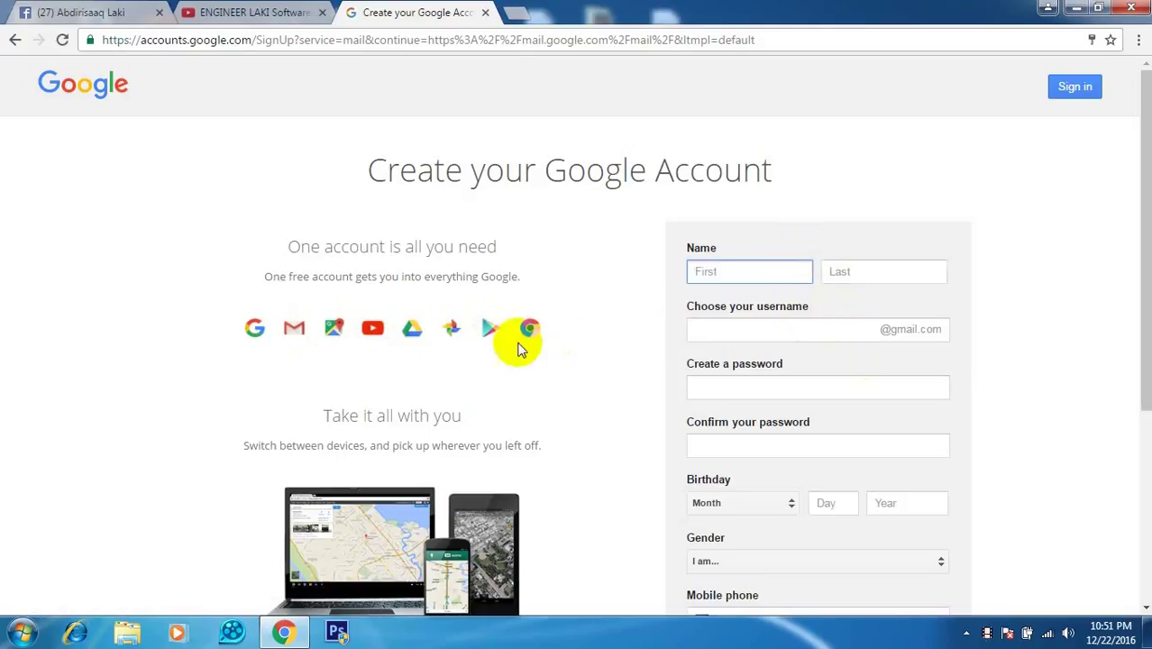
left_click(747, 272)
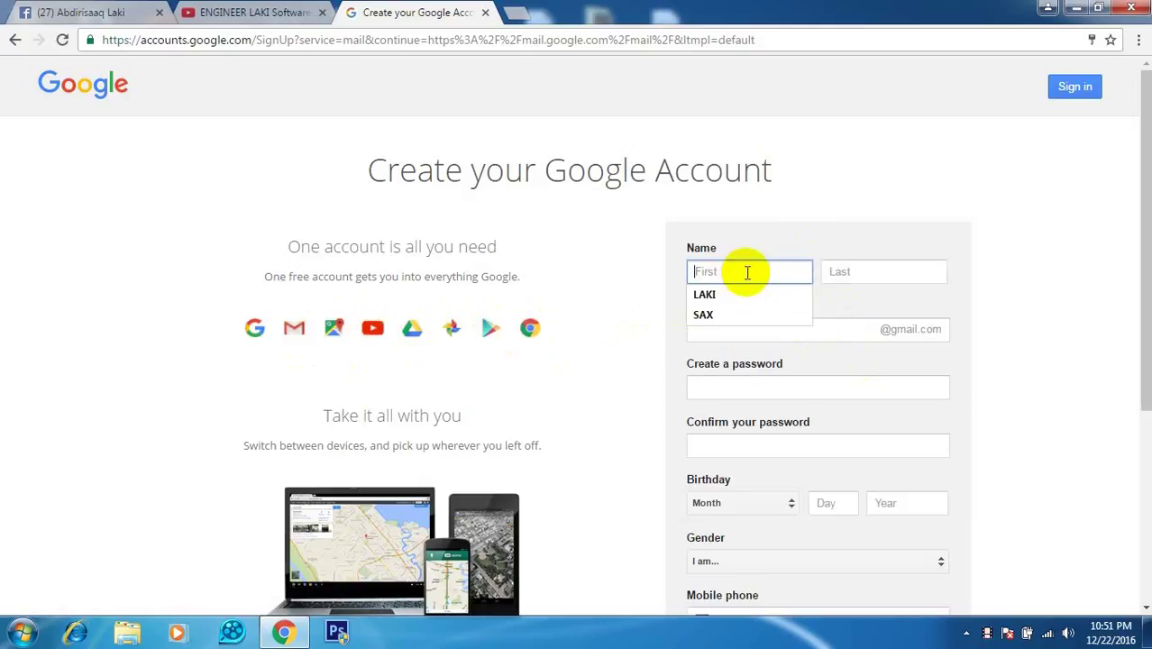
left_click(707, 311)
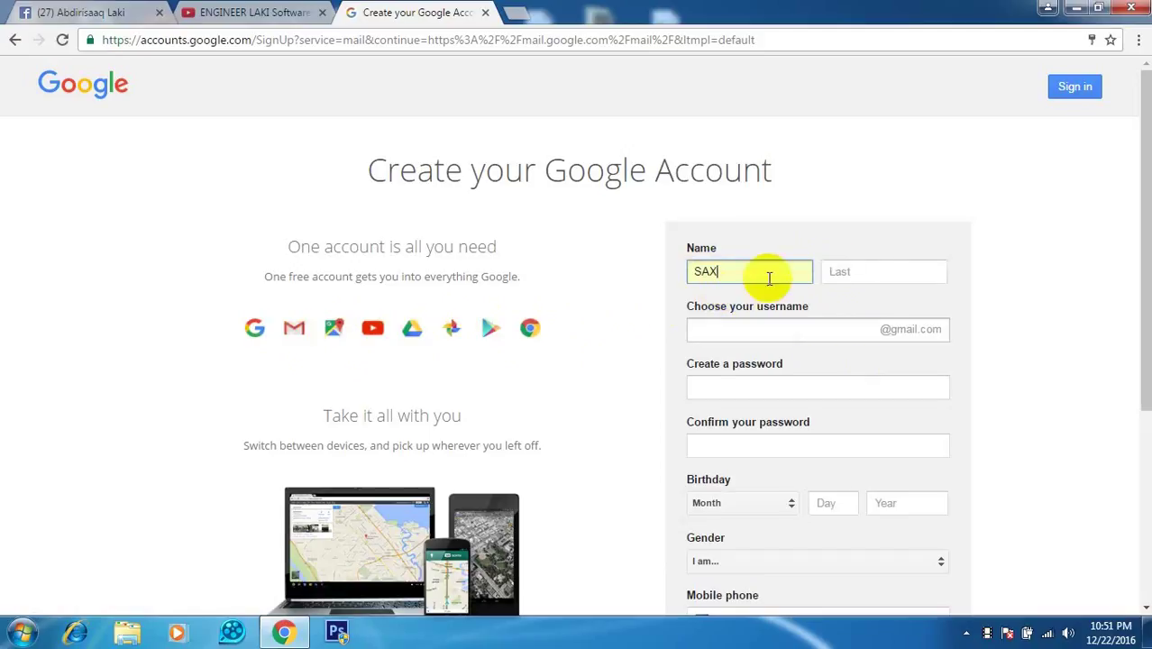
left_click(881, 278)
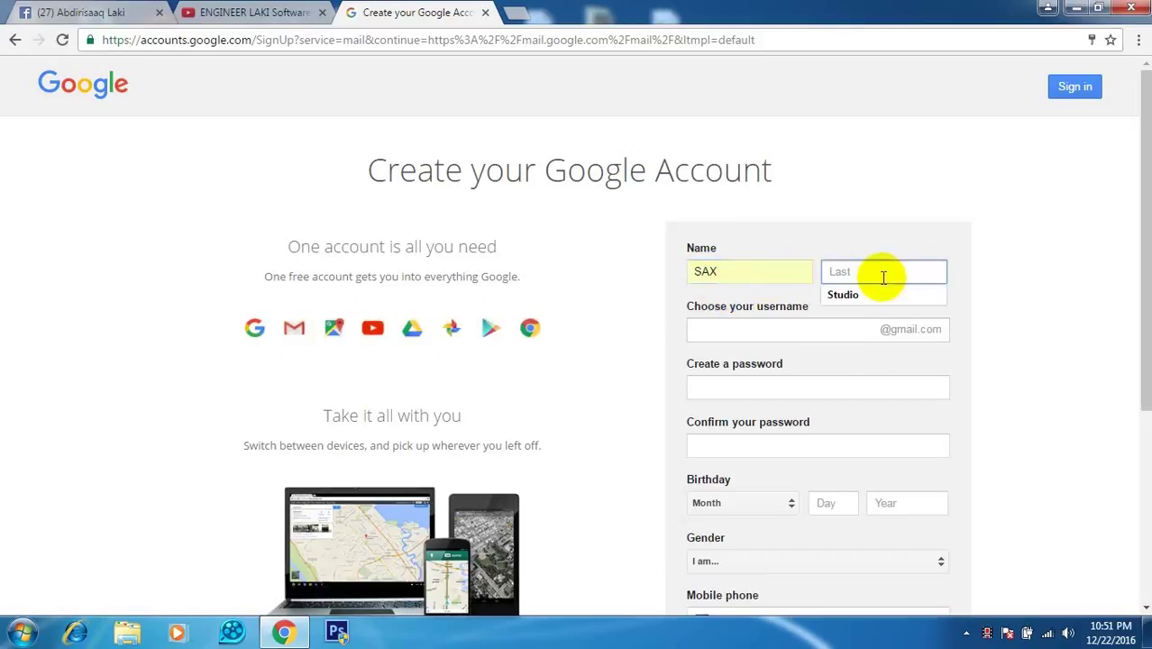
type("SA")
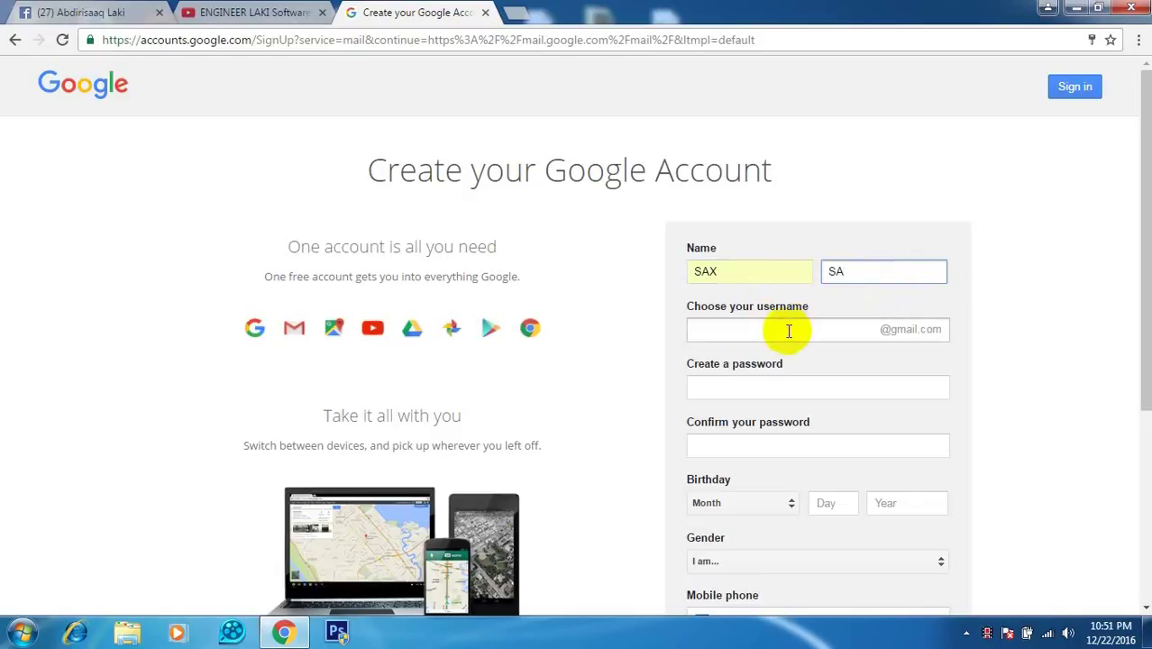
- Paste the copied username, then enter and confirm the account password
right_click(789, 331)
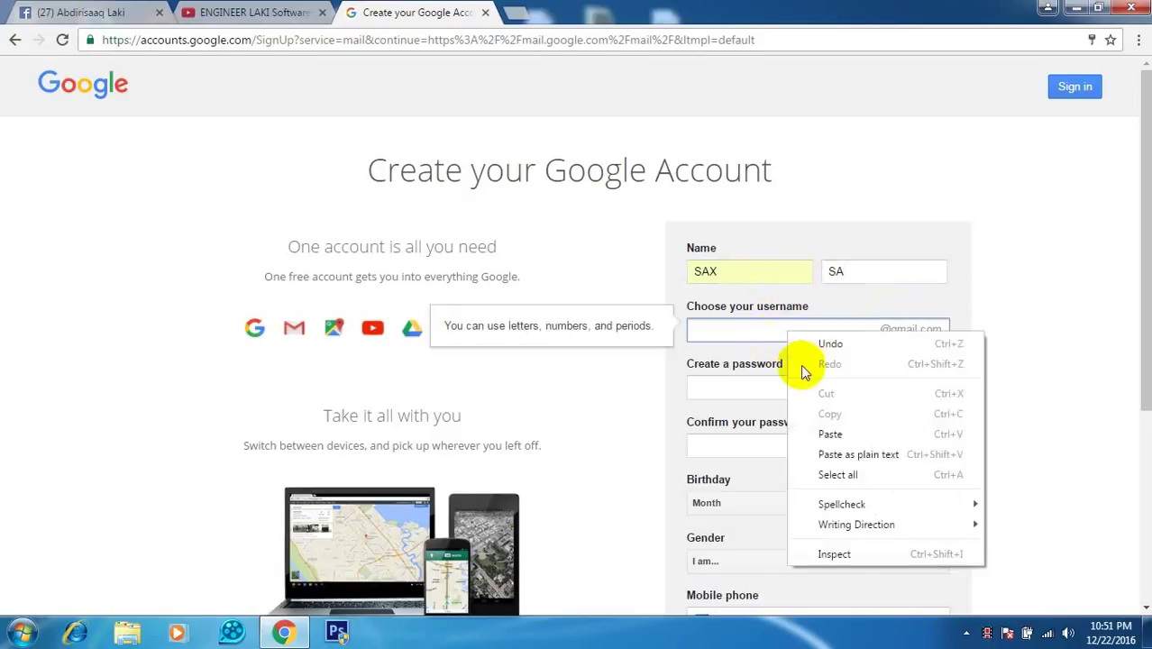
left_click(848, 431)
left_click(782, 390)
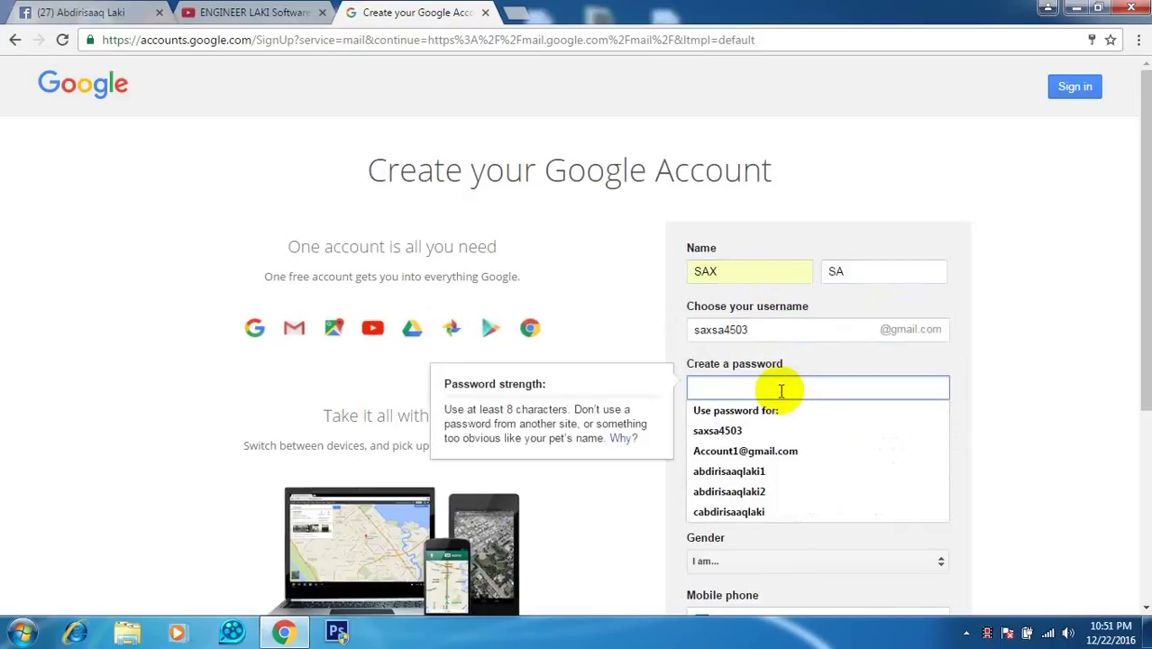
type("•")
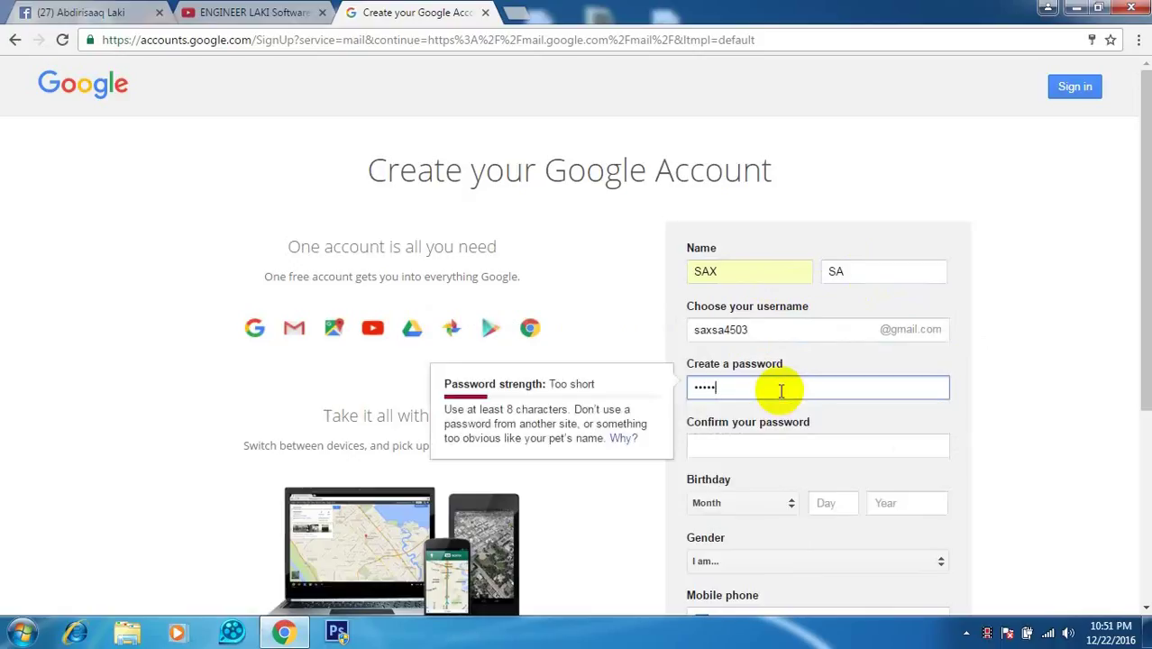
type("••••••••")
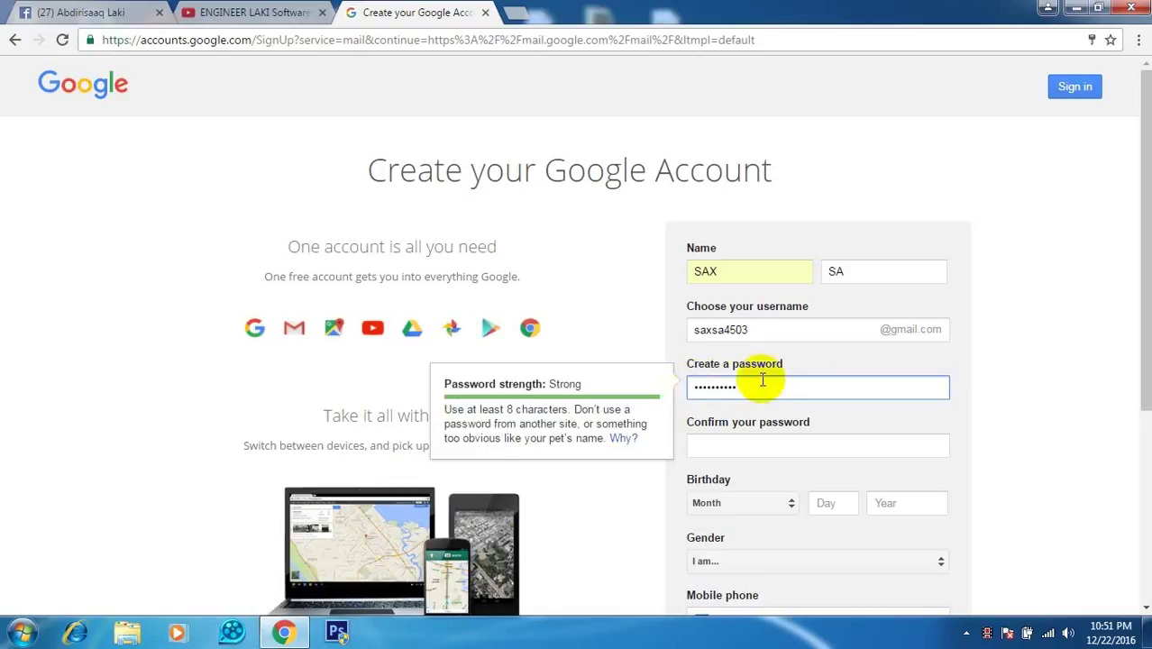
left_click(727, 449)
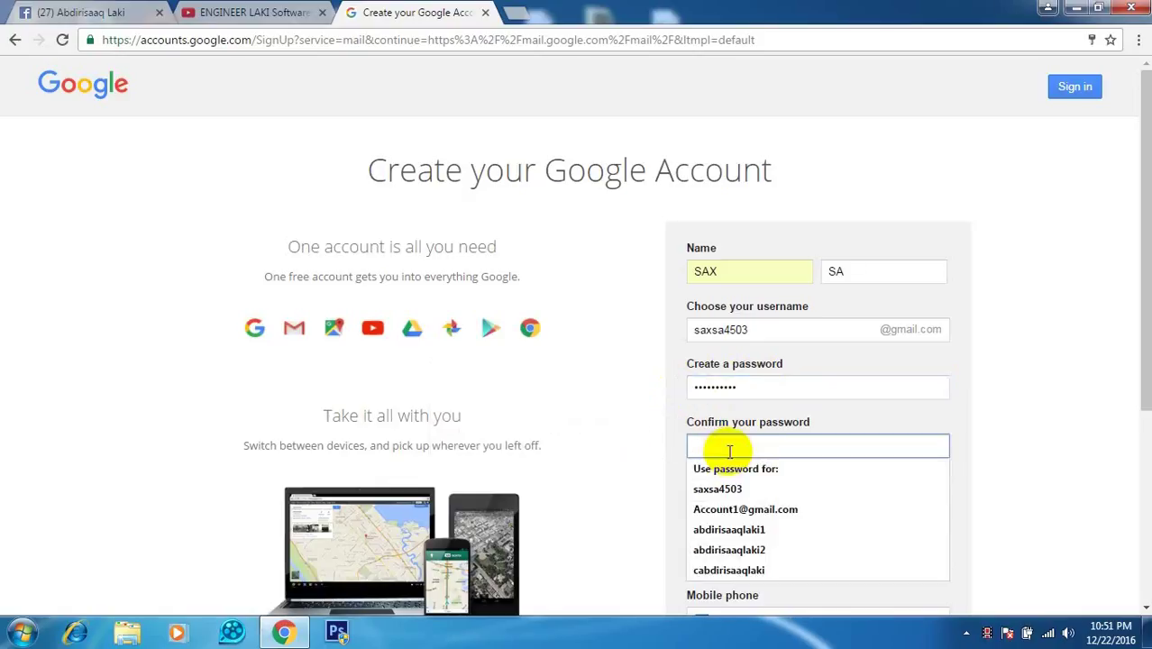
type("s")
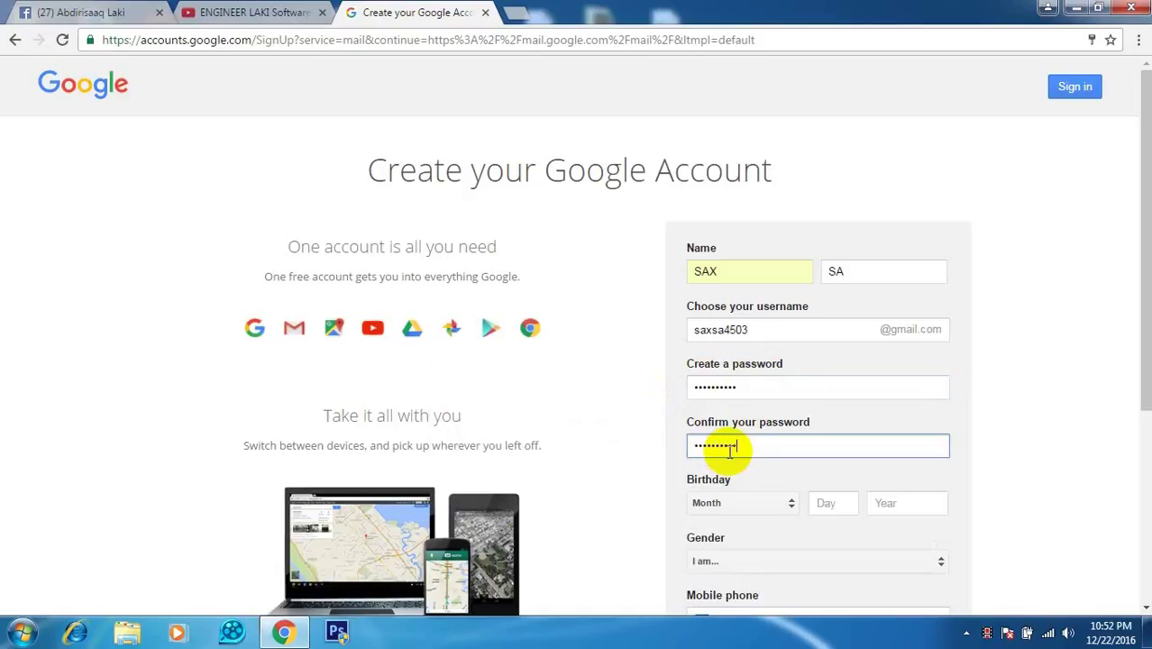
- Set the birthday to February 1, 1990
left_click(763, 504)
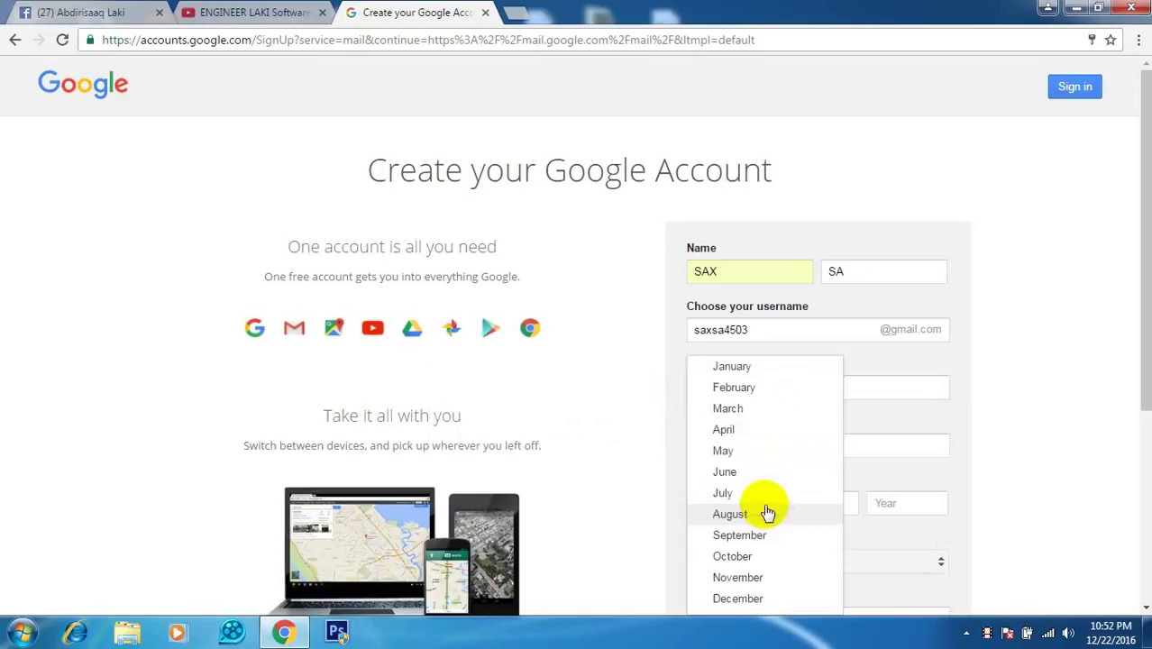
left_click(737, 389)
left_click(843, 504)
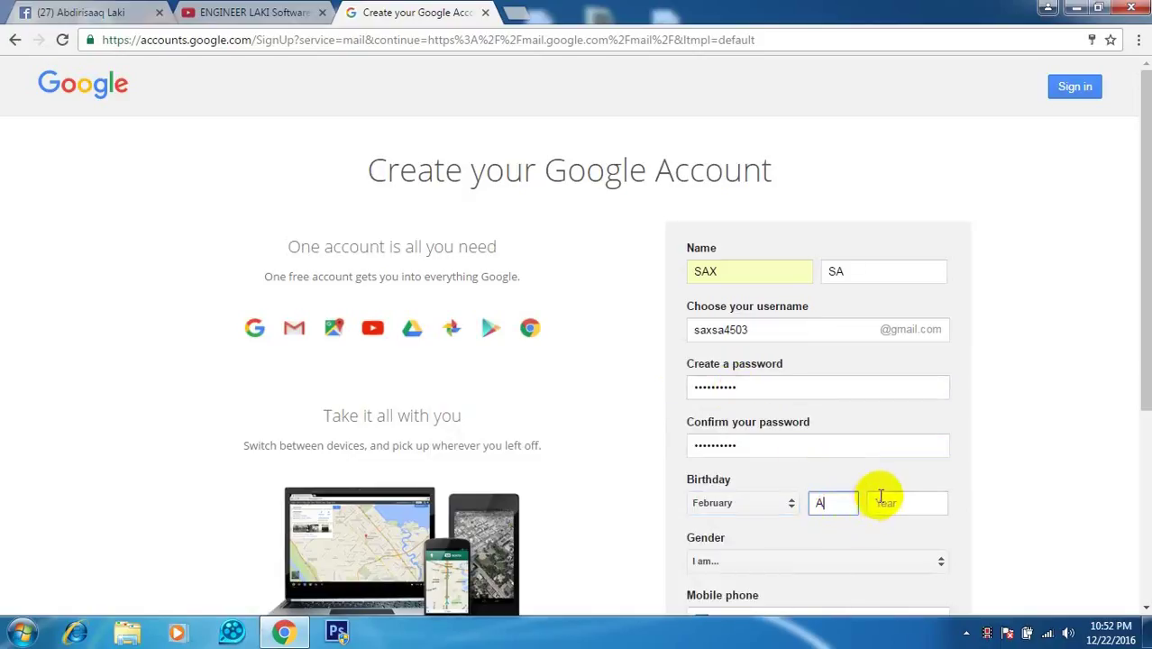
key("BackSpace")
type("1")
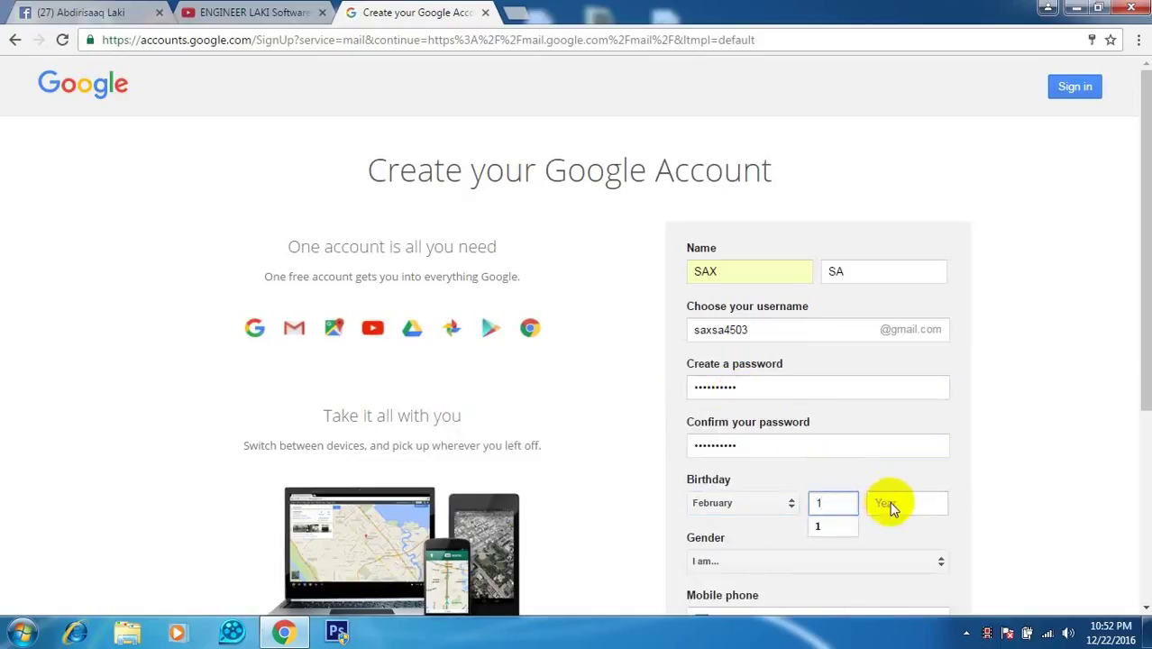
left_click(889, 506)
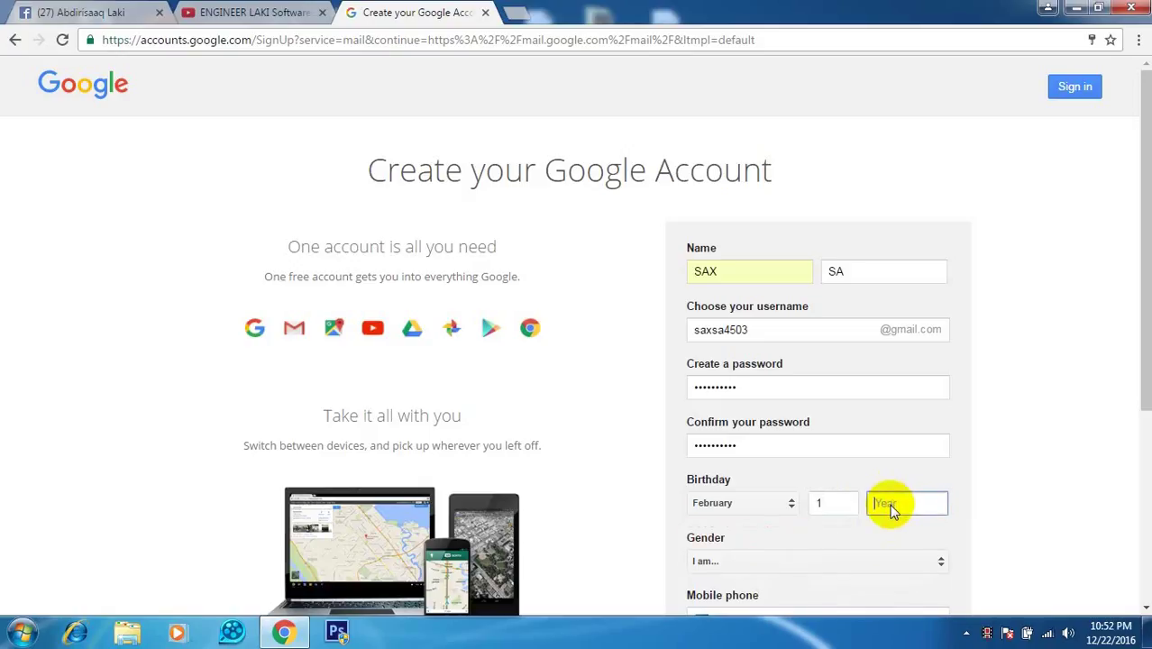
type("1990")
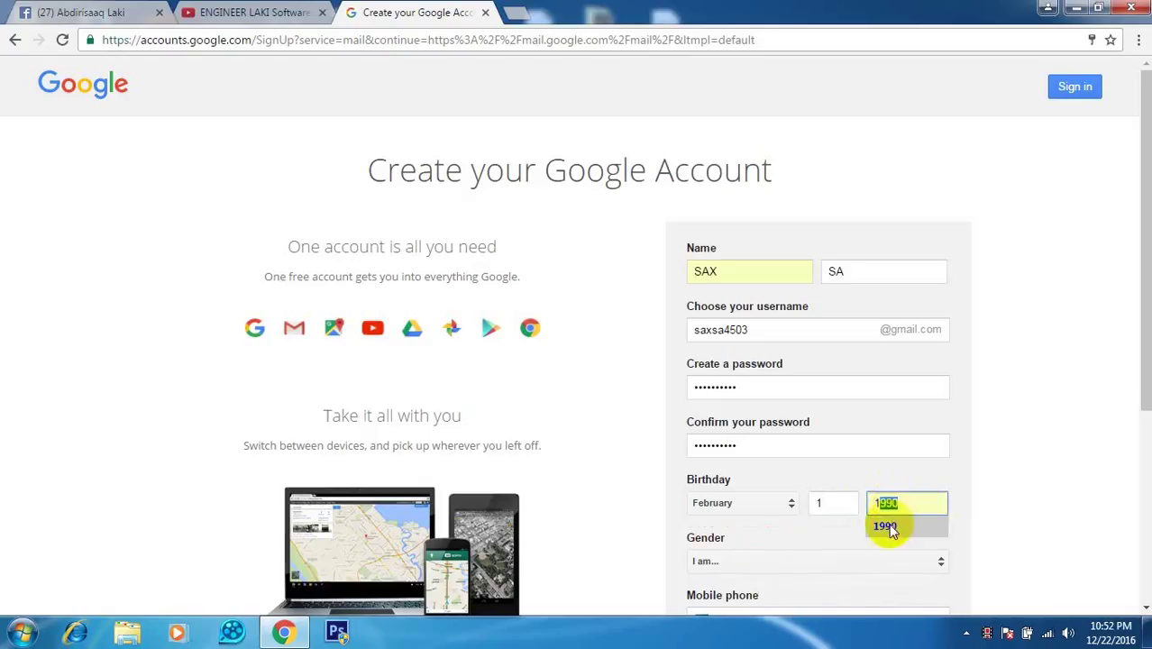
left_click(886, 527)
- Set gender to Male and leave the mobile phone field with only the +252 prefix
scroll(812, 552, "down", 1)
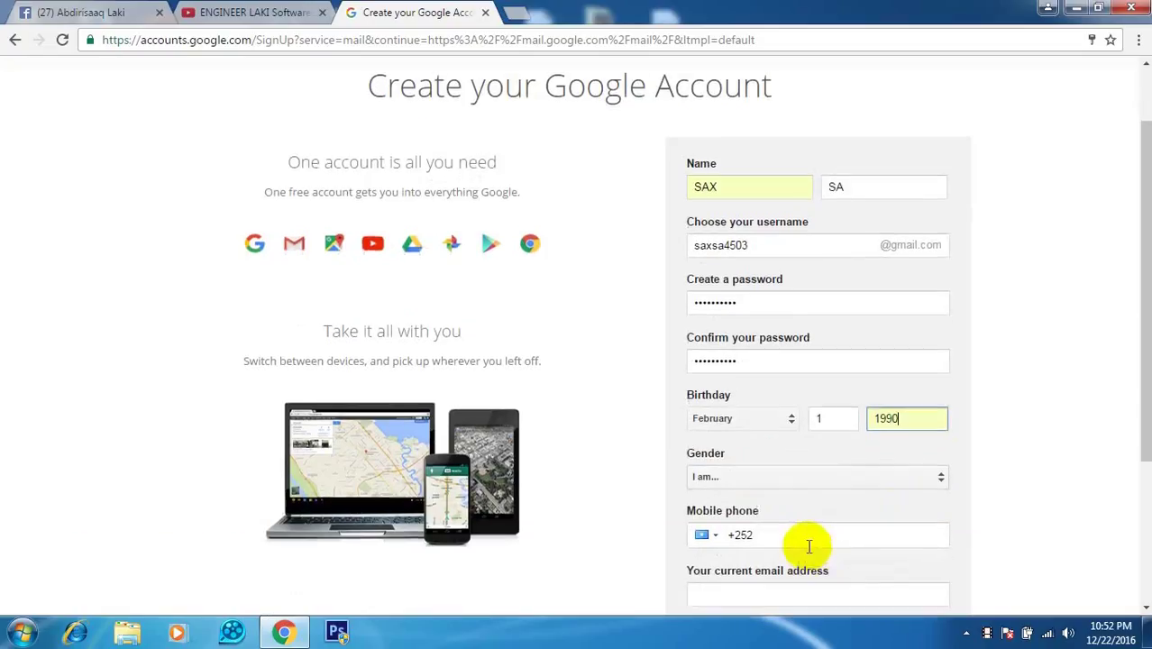
left_click(792, 479)
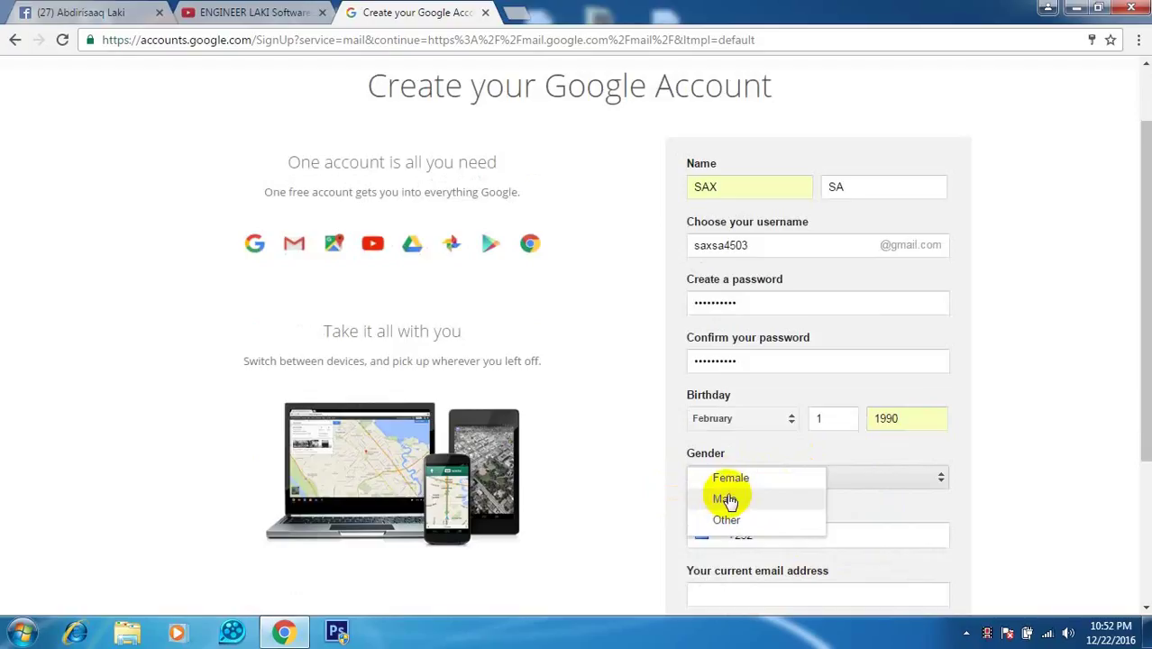
left_click(726, 499)
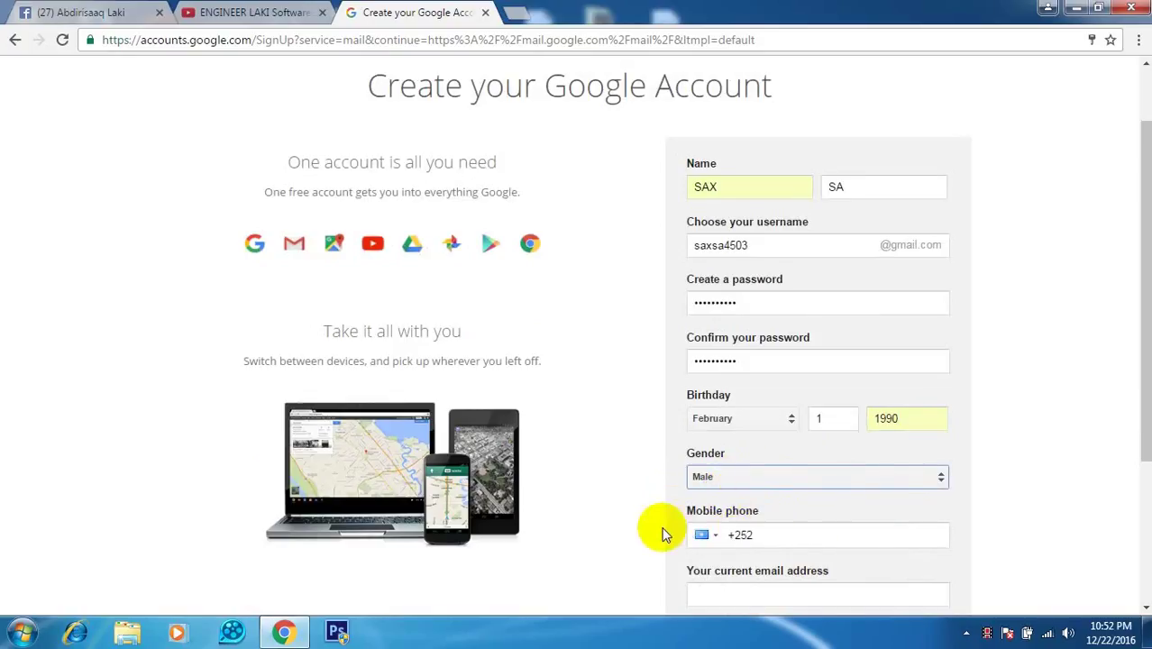
scroll(807, 528, "down", 1)
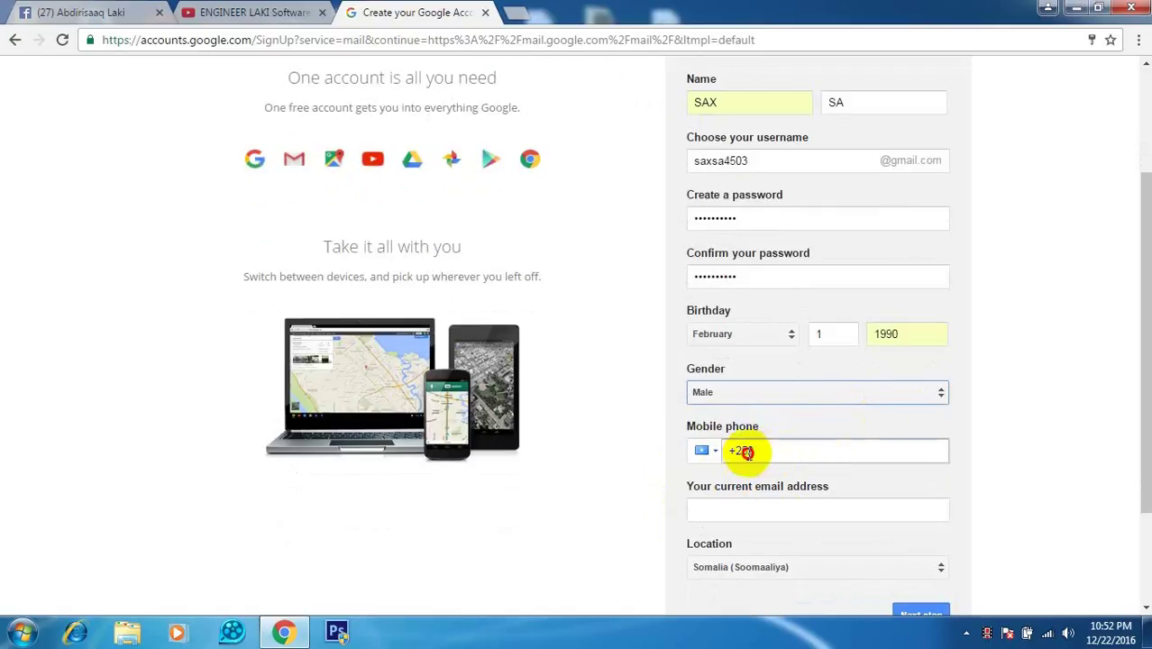
left_click(741, 453)
double_click(741, 452)
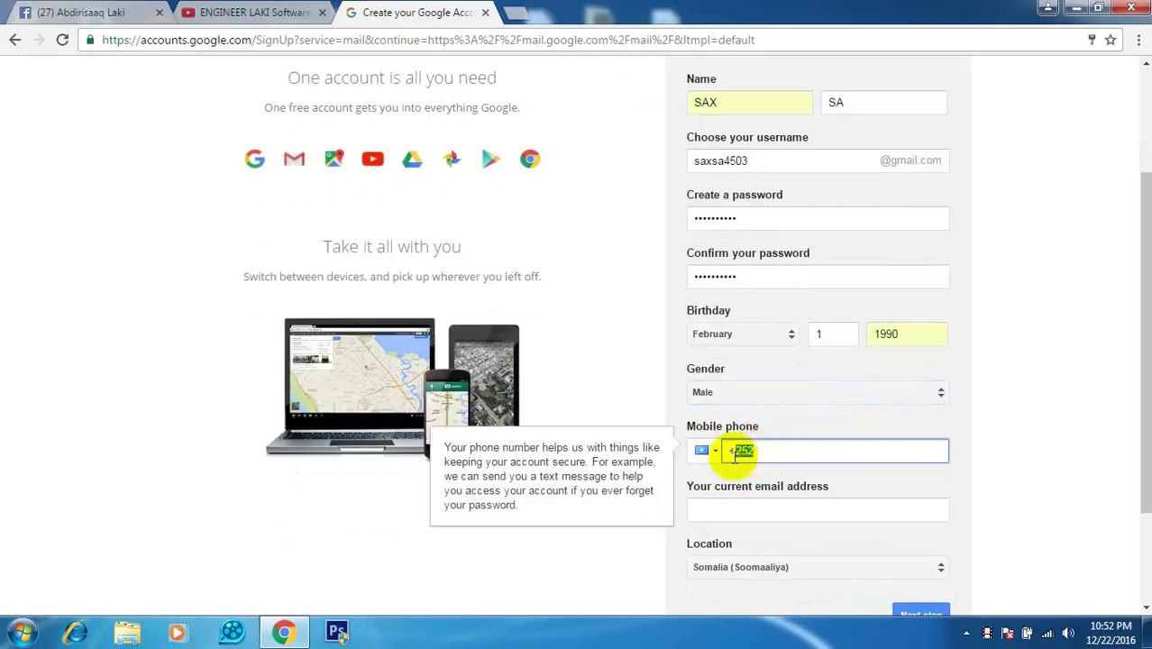
left_click(790, 451)
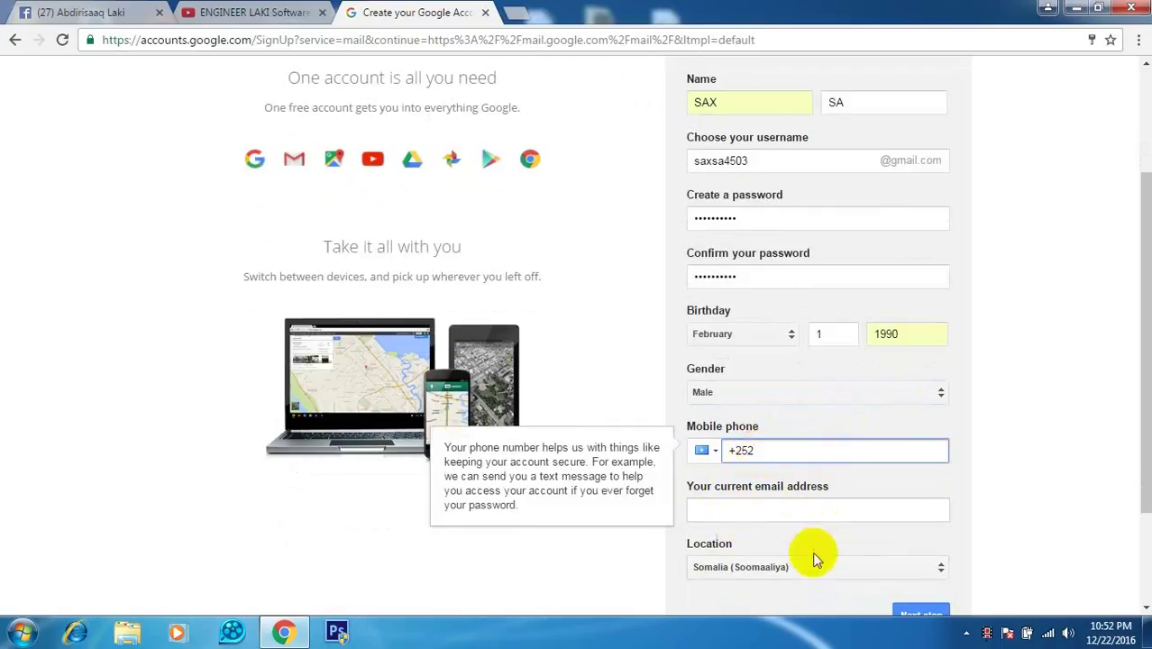
scroll(812, 552, "down", 1)
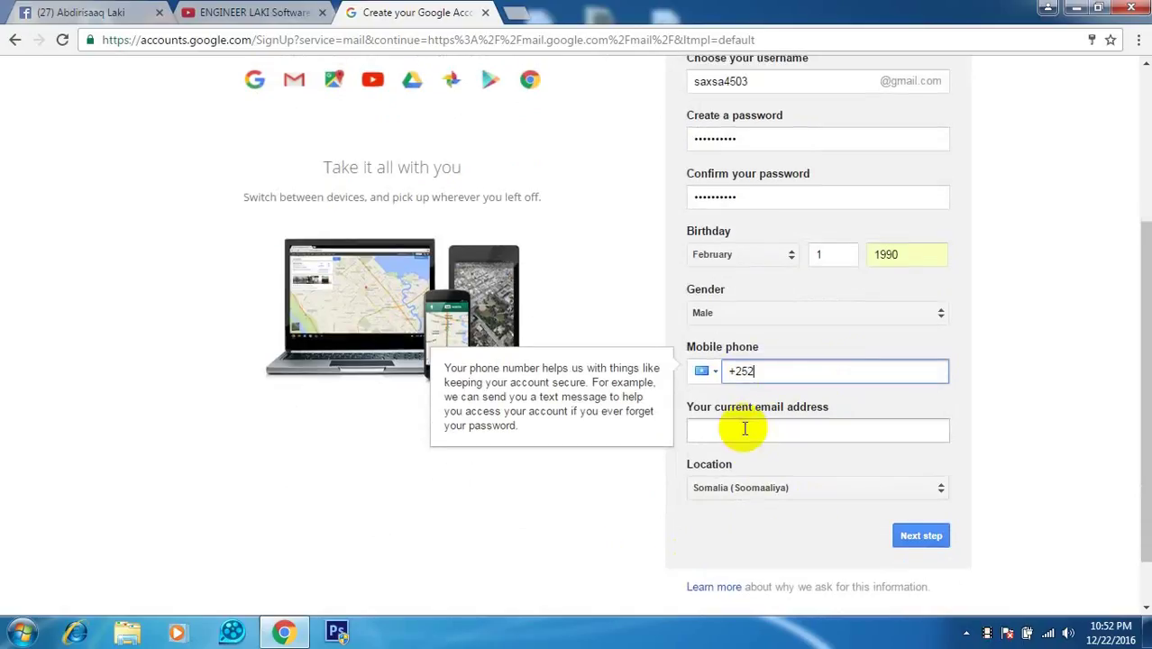
scroll(745, 429, "up", 3)
scroll(869, 463, "down", 3)
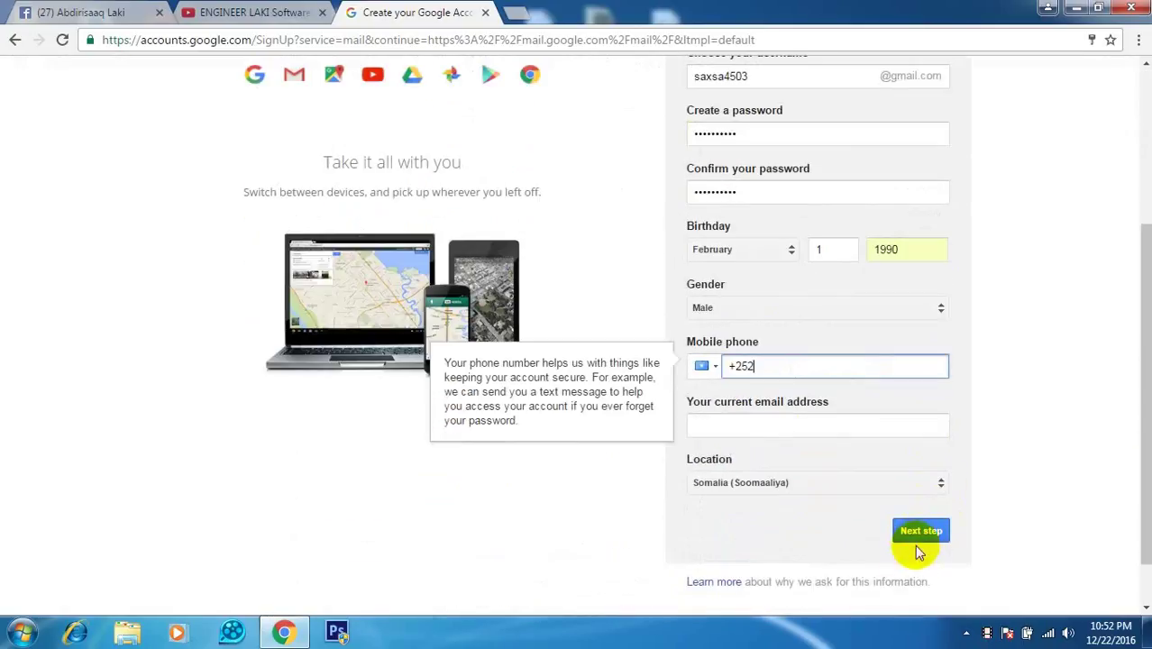
left_click(921, 531)
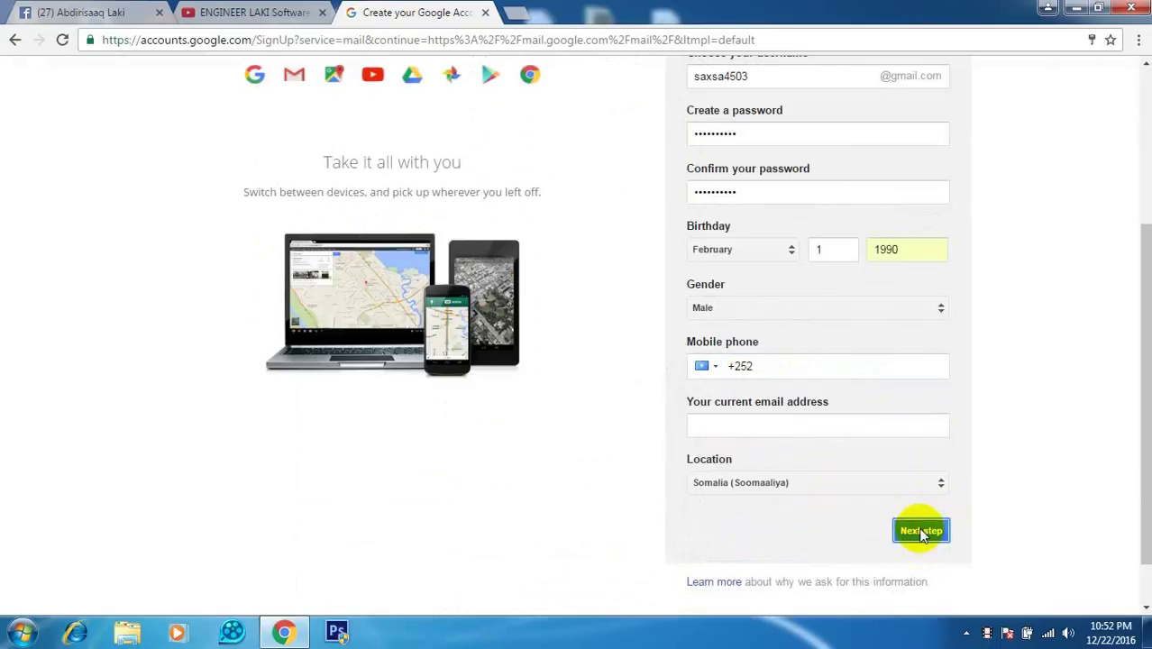
- Submit the form, read the Privacy and Terms to the bottom, and agree
left_click(921, 533)
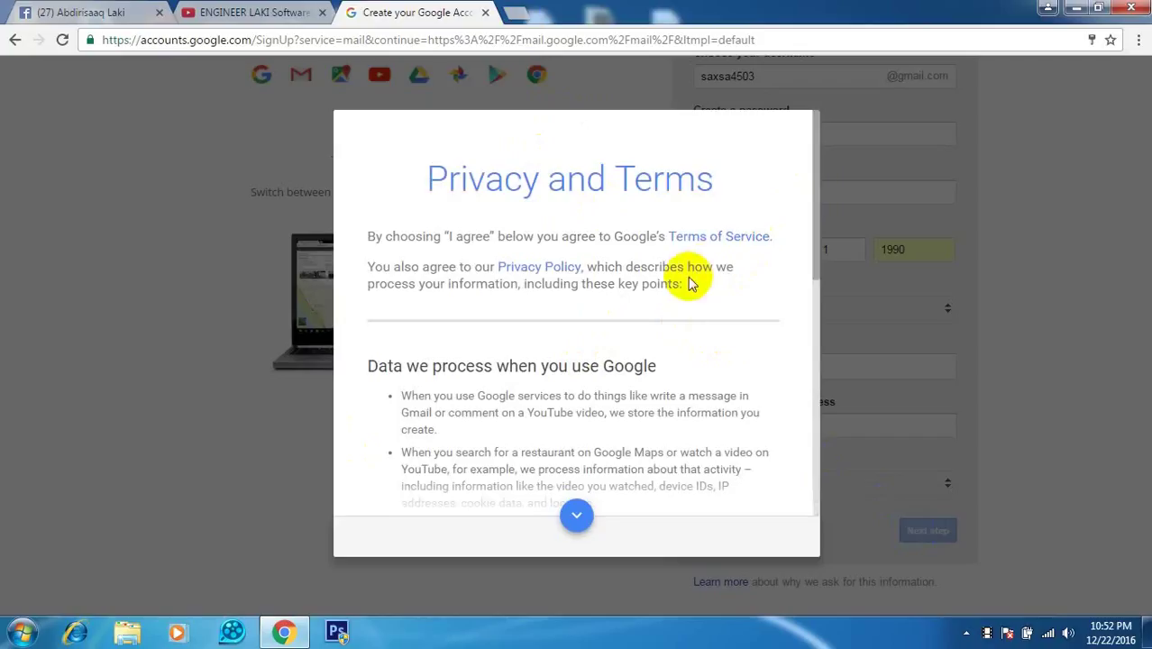
scroll(688, 284, "down", 5)
scroll(811, 211, "up", 6)
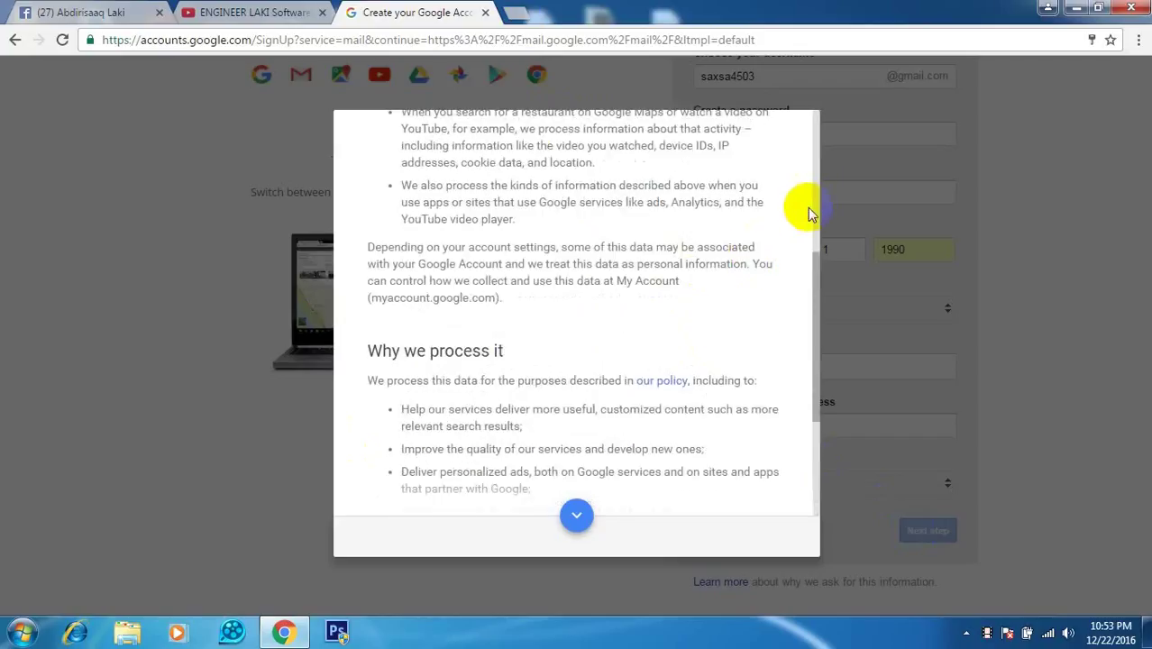
scroll(810, 275, "down", 5)
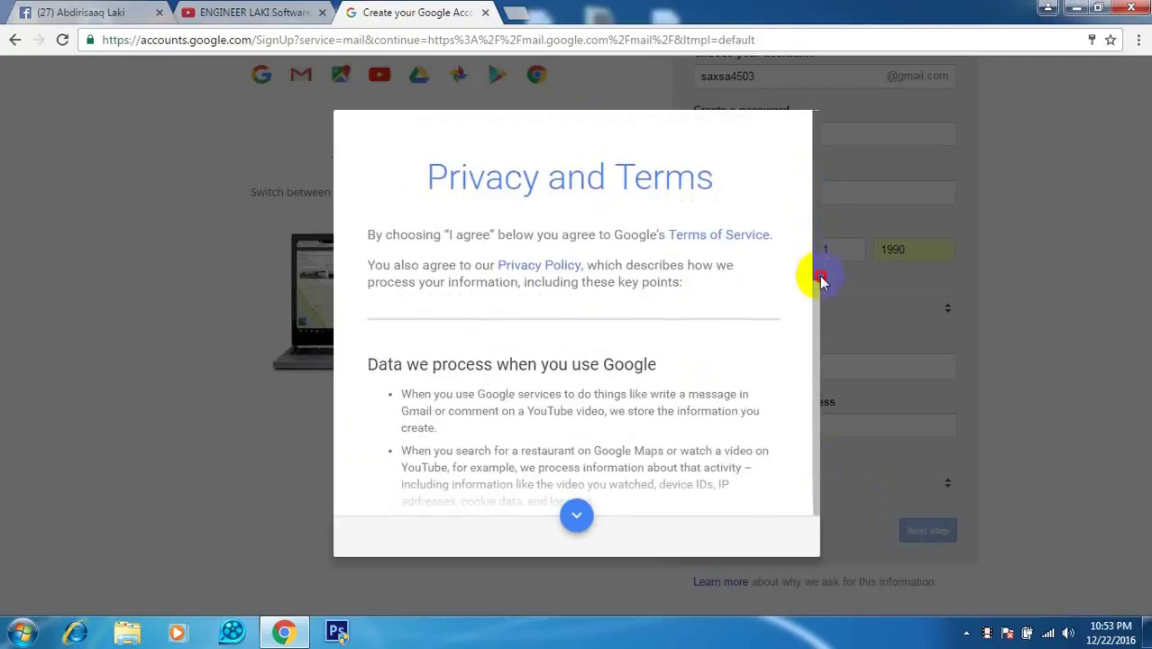
scroll(815, 490, "down", 3)
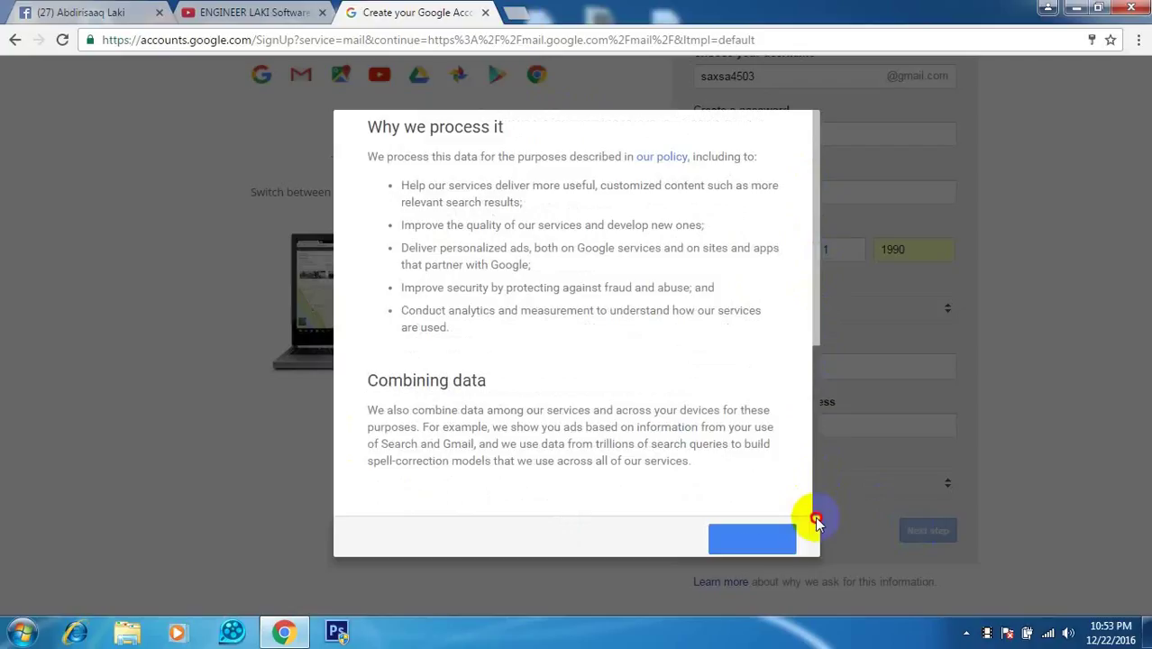
left_click(753, 544)
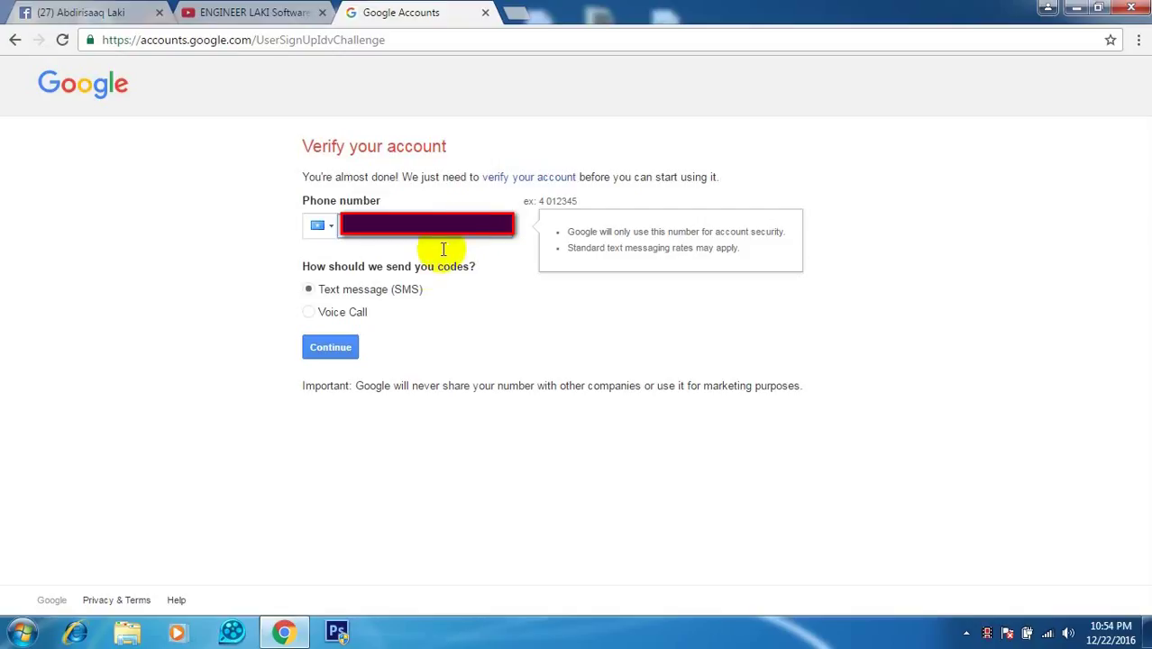
- Request the verification code by text message (SMS)
left_click(322, 346)
left_click(323, 349)
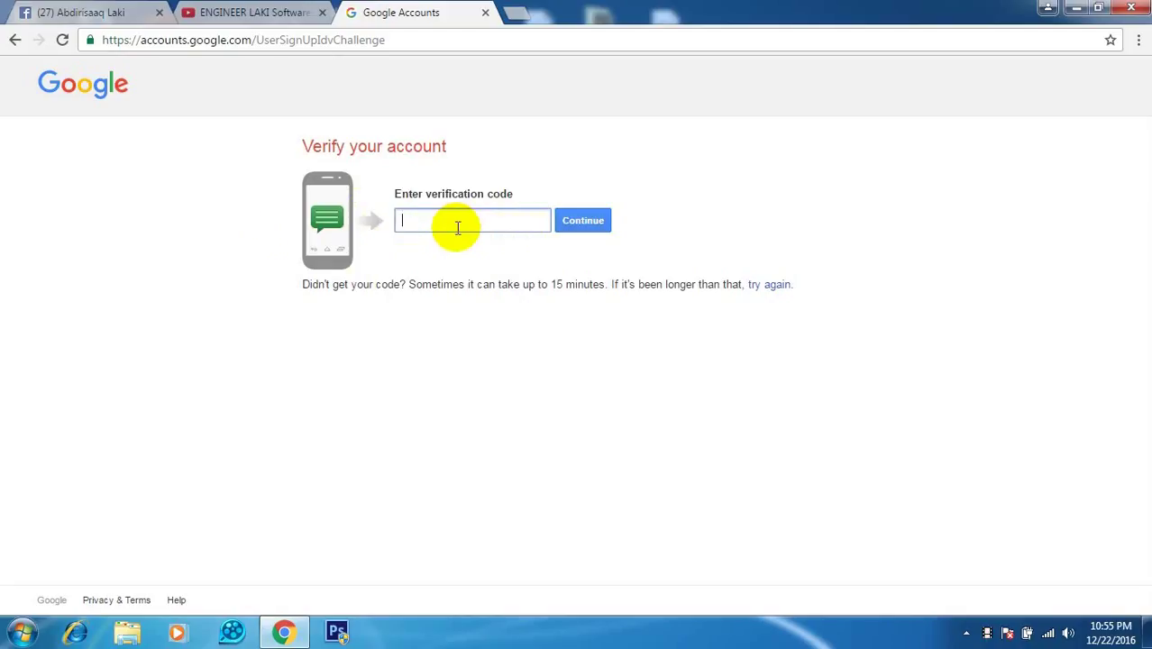
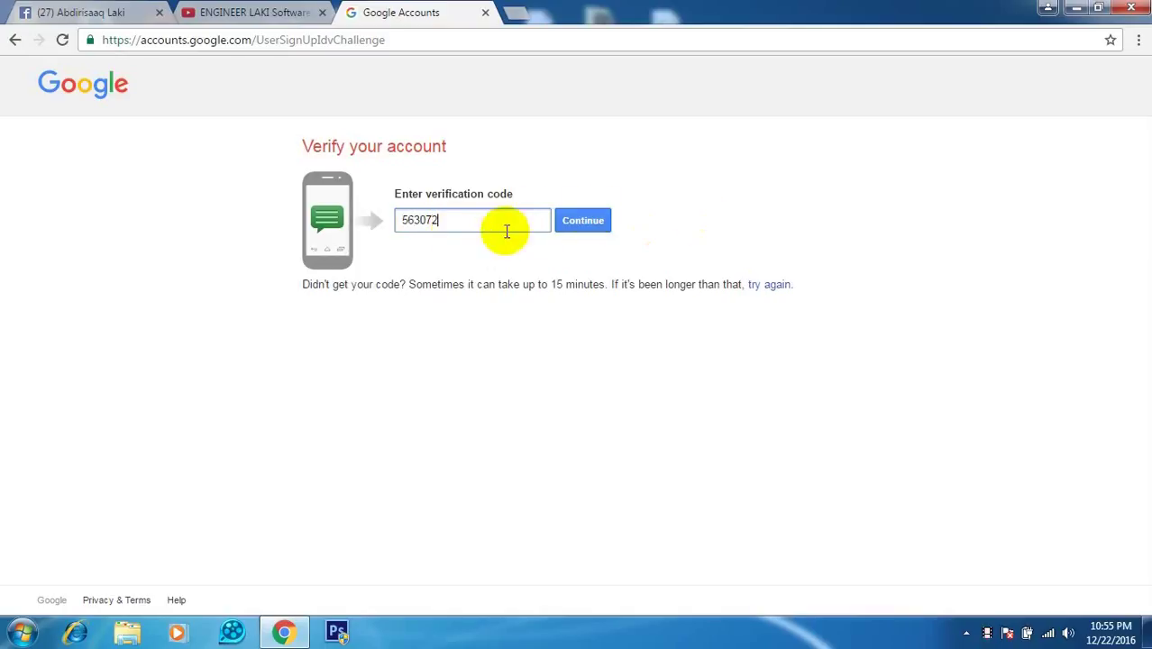
- Enter the six-digit SMS verification code and submit it
left_click(580, 229)
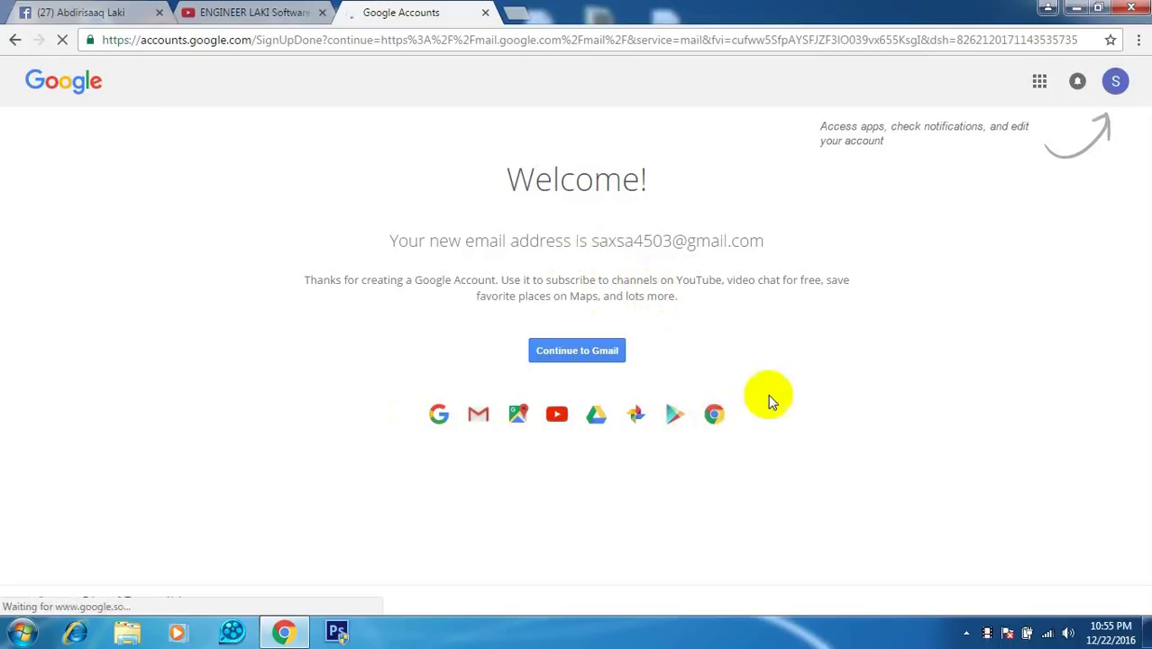
- Continue from the Welcome page into the new account's Gmail mailbox
left_click(575, 356)
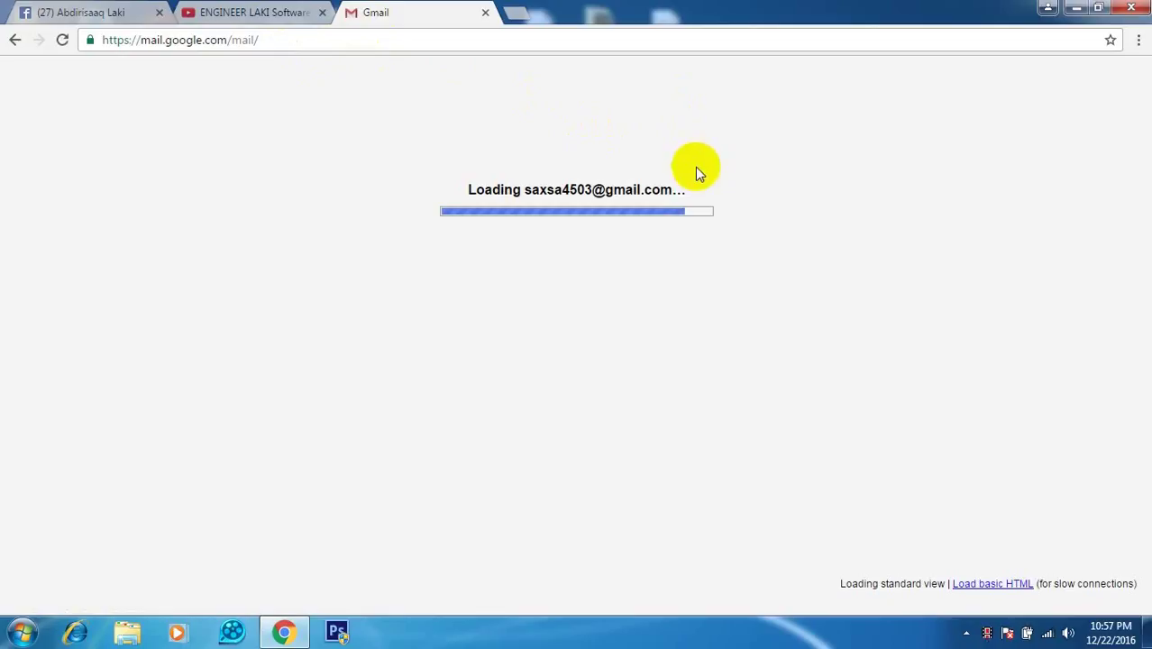
- Switch to the YouTube tab and browse the channel's Videos grid
left_click(257, 8)
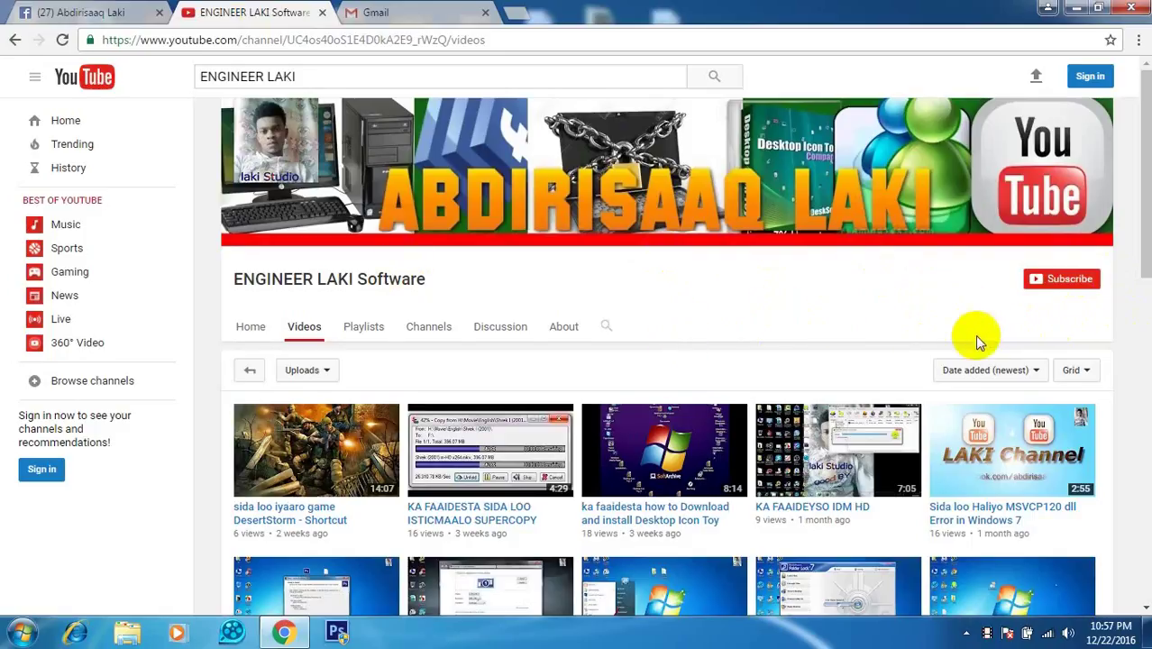
scroll(869, 378, "down", 2)
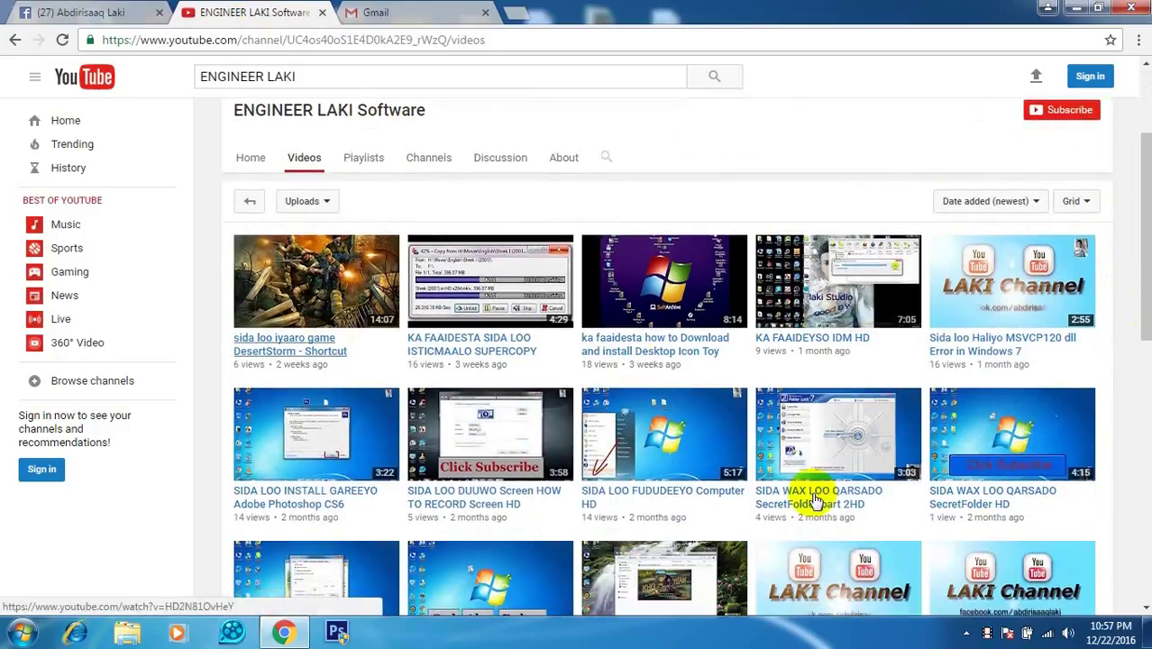
scroll(982, 475, "up", 2)
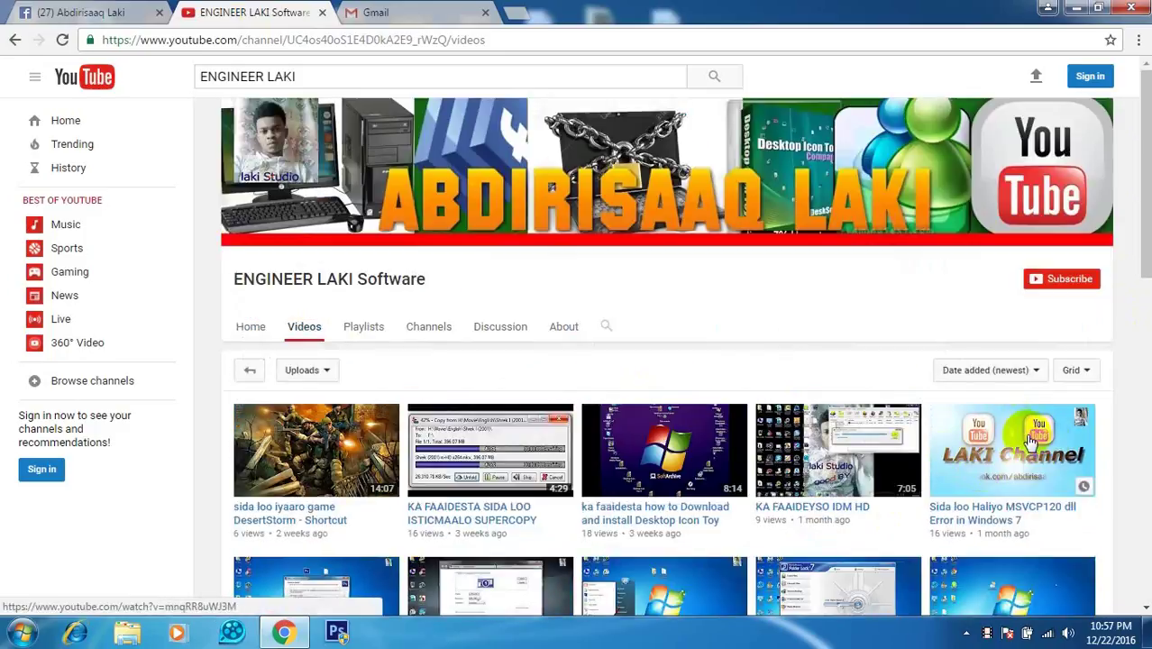
scroll(819, 464, "down", 1)
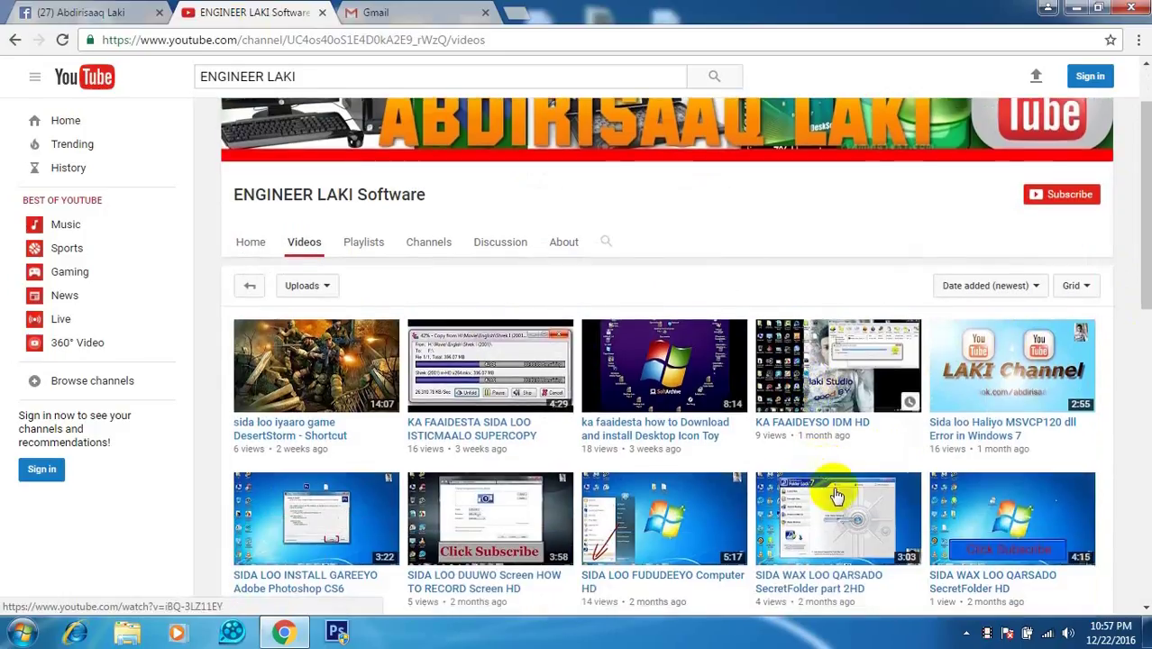
scroll(834, 500, "down", 1)
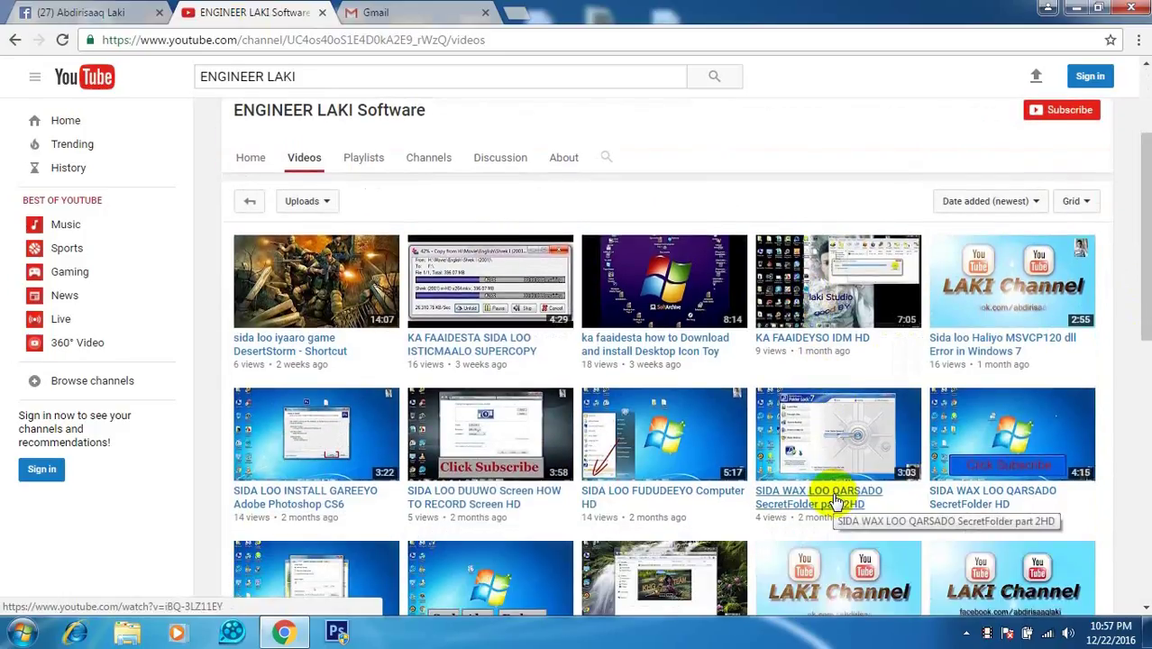
scroll(835, 501, "down", 1)
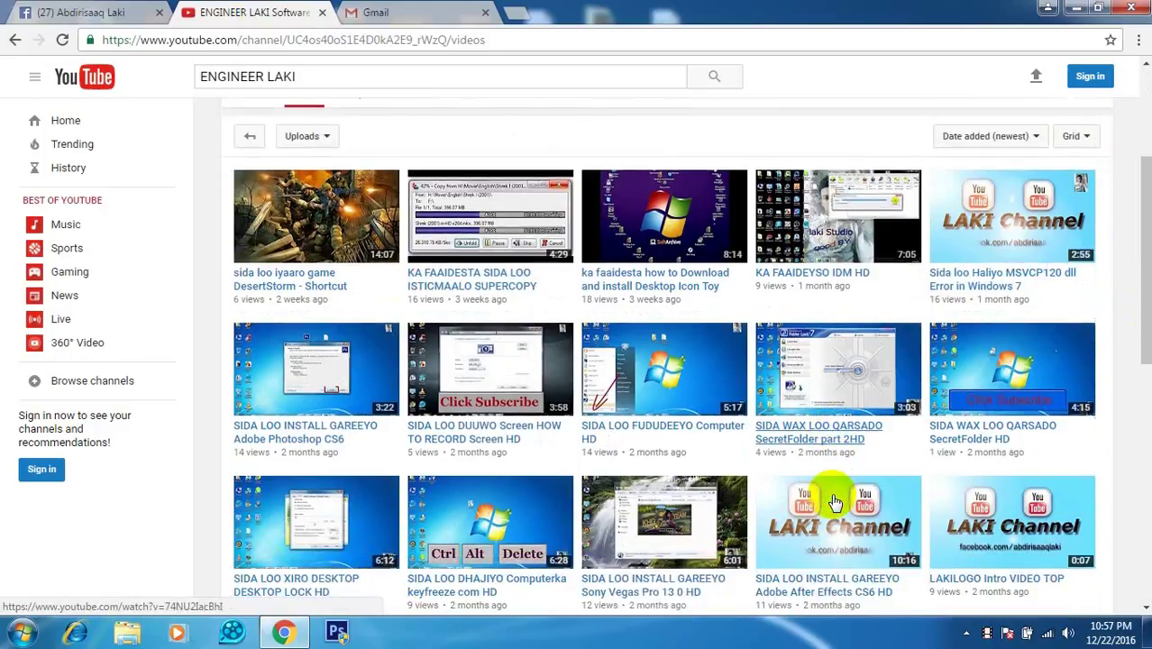
scroll(741, 417, "up", 3)
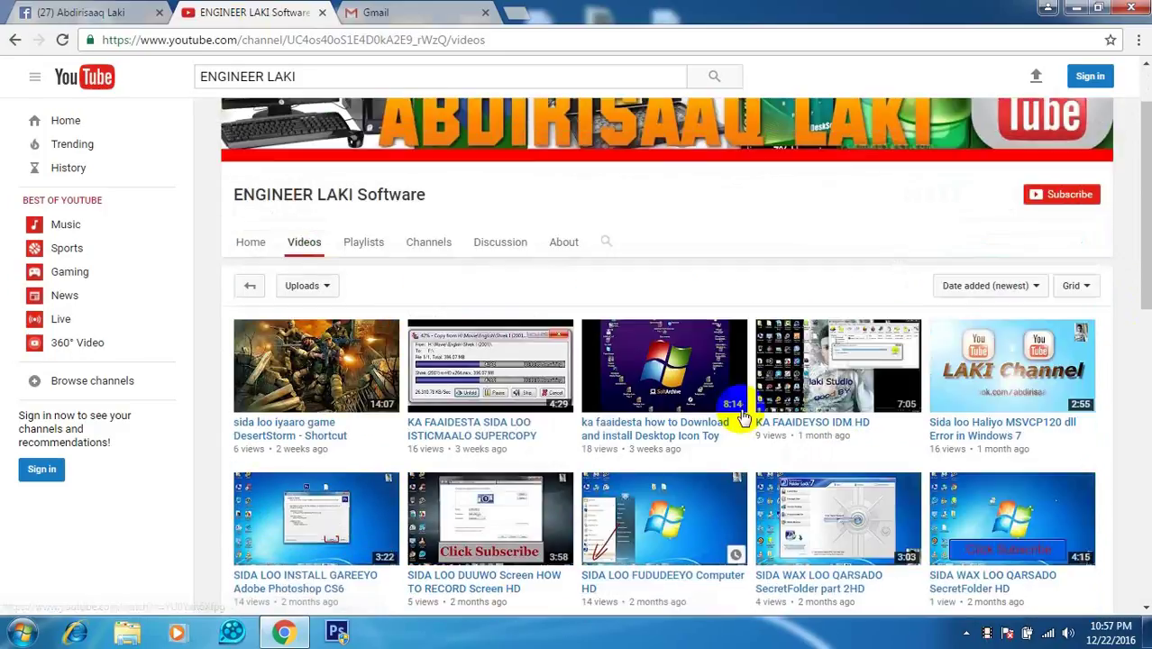
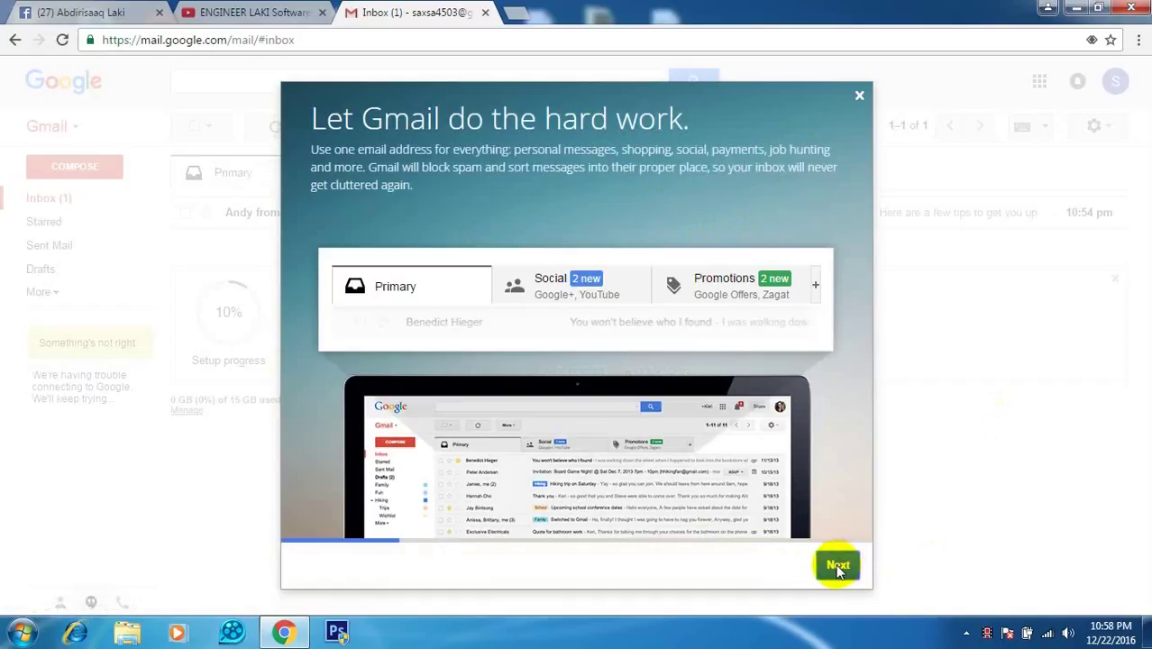
- Step through the three Gmail welcome tour slides and finish with Go to Gmail
left_click(837, 568)
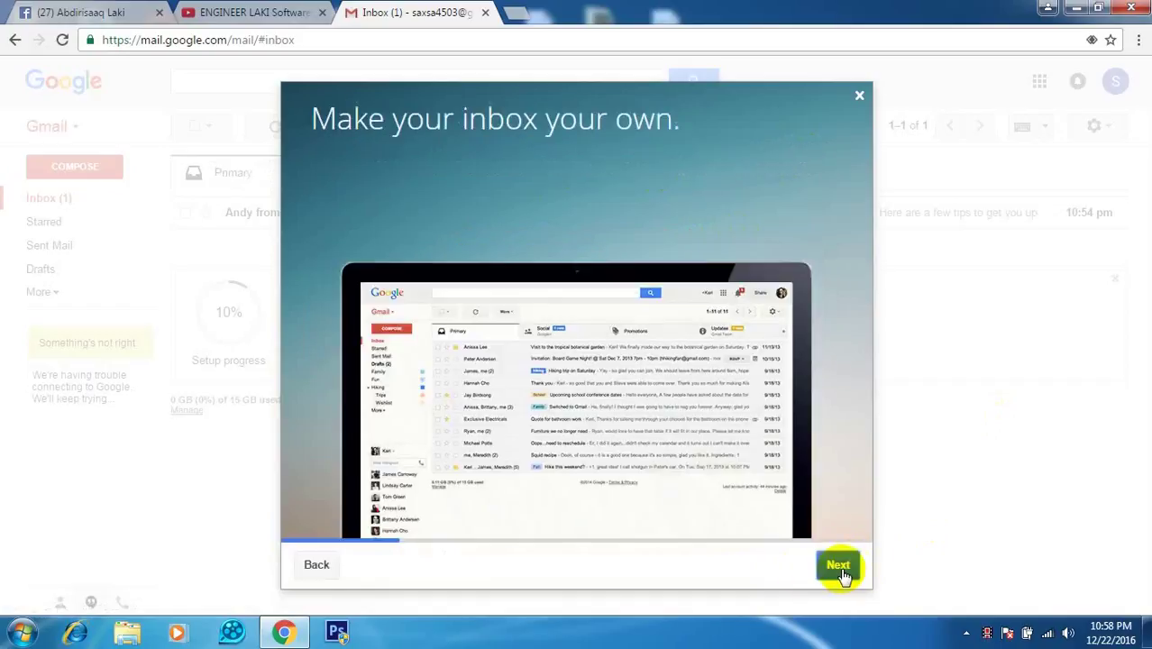
left_click(839, 566)
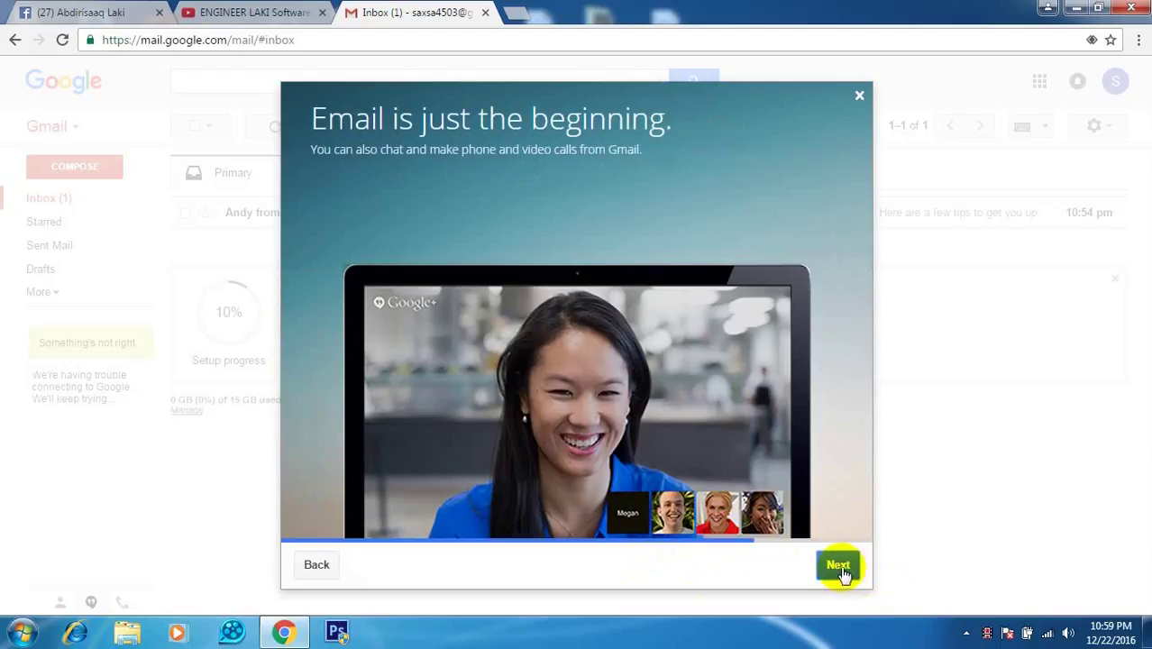
left_click(838, 565)
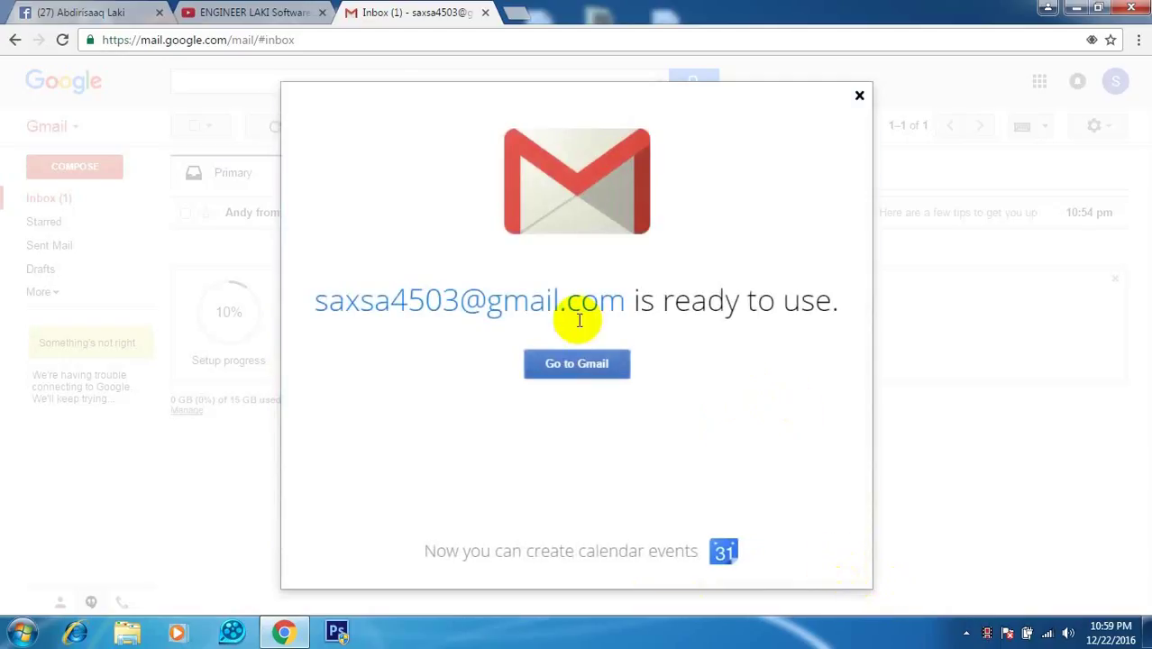
left_click(580, 370)
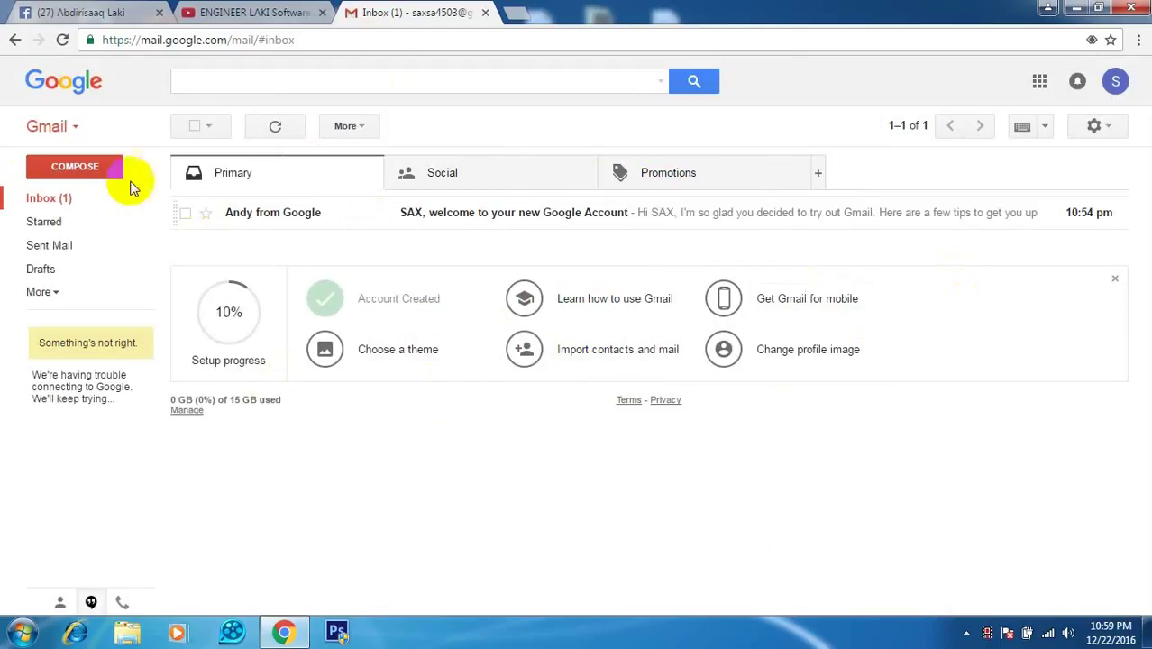
left_click(519, 174)
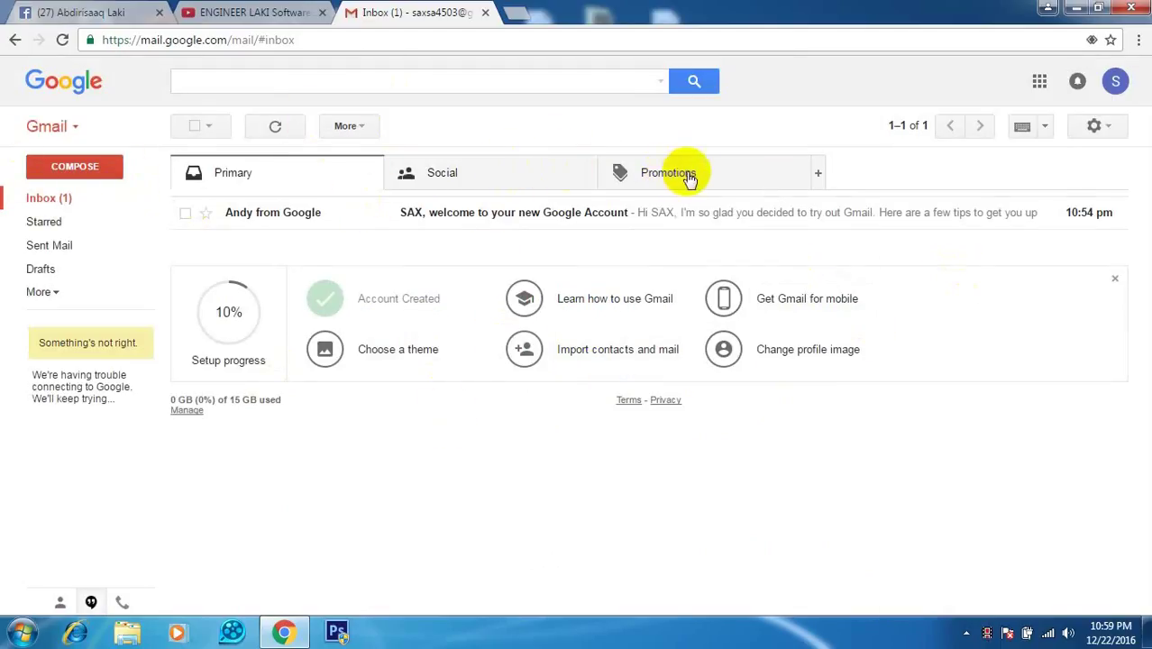
left_click(699, 177)
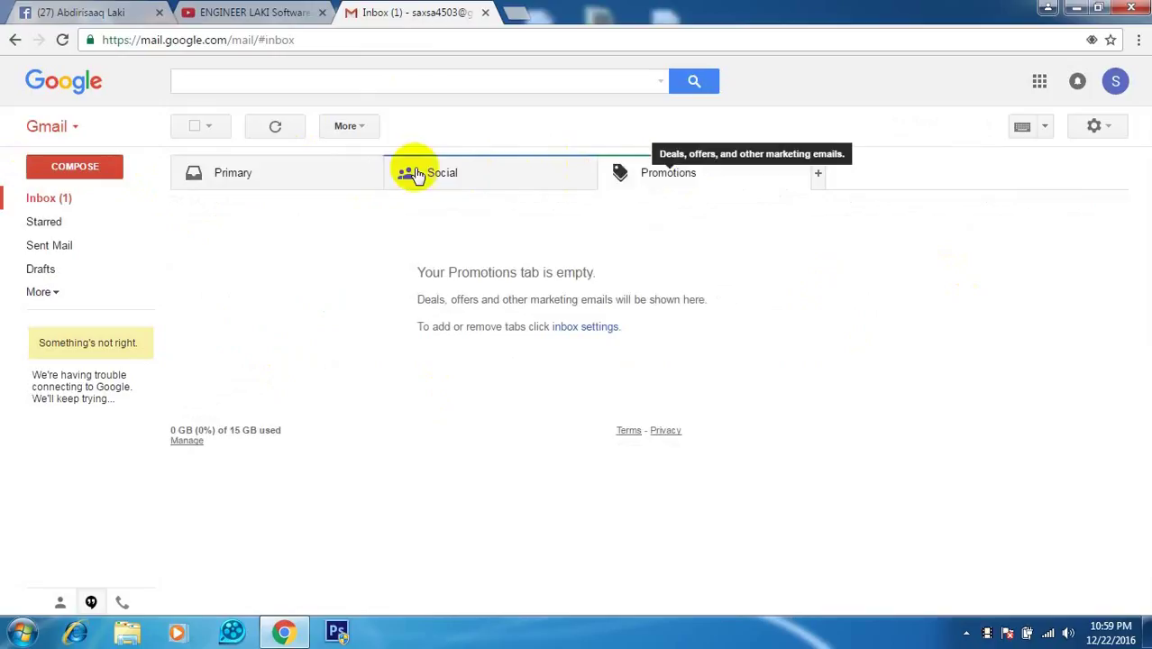
left_click(330, 179)
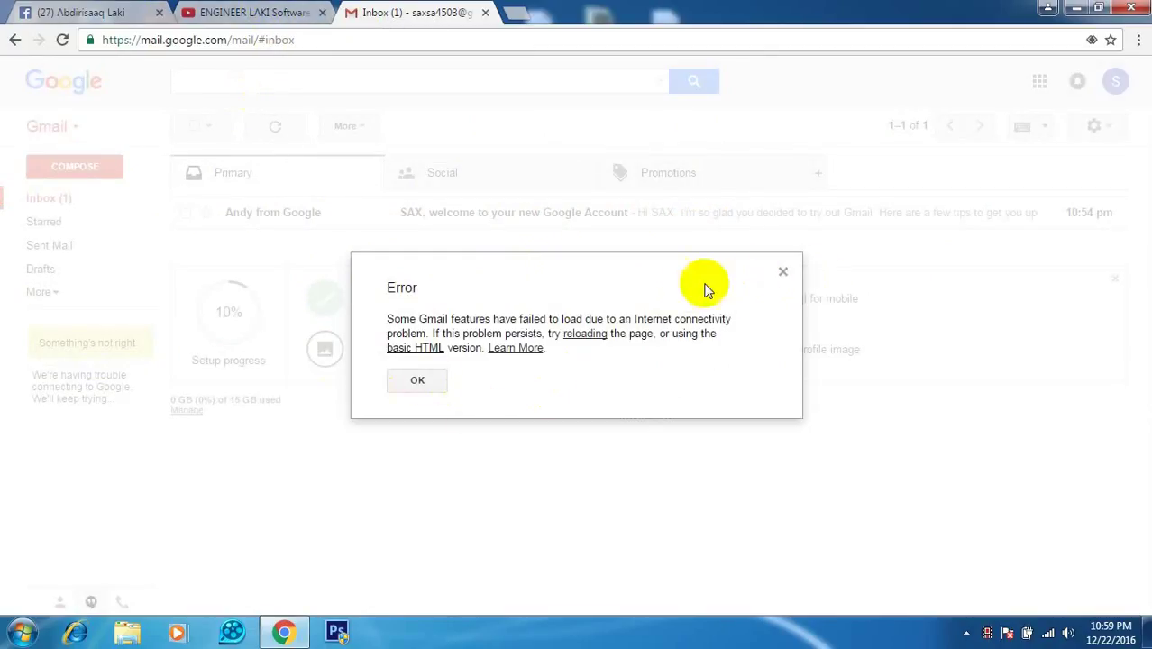
left_click(782, 273)
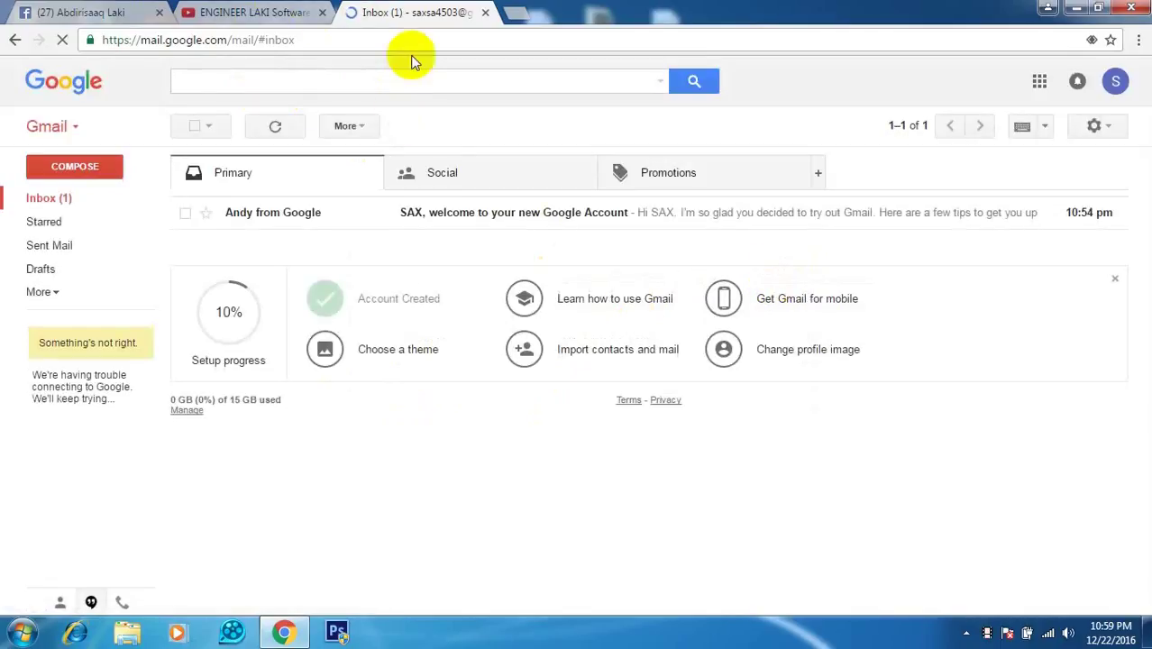
left_click(497, 39)
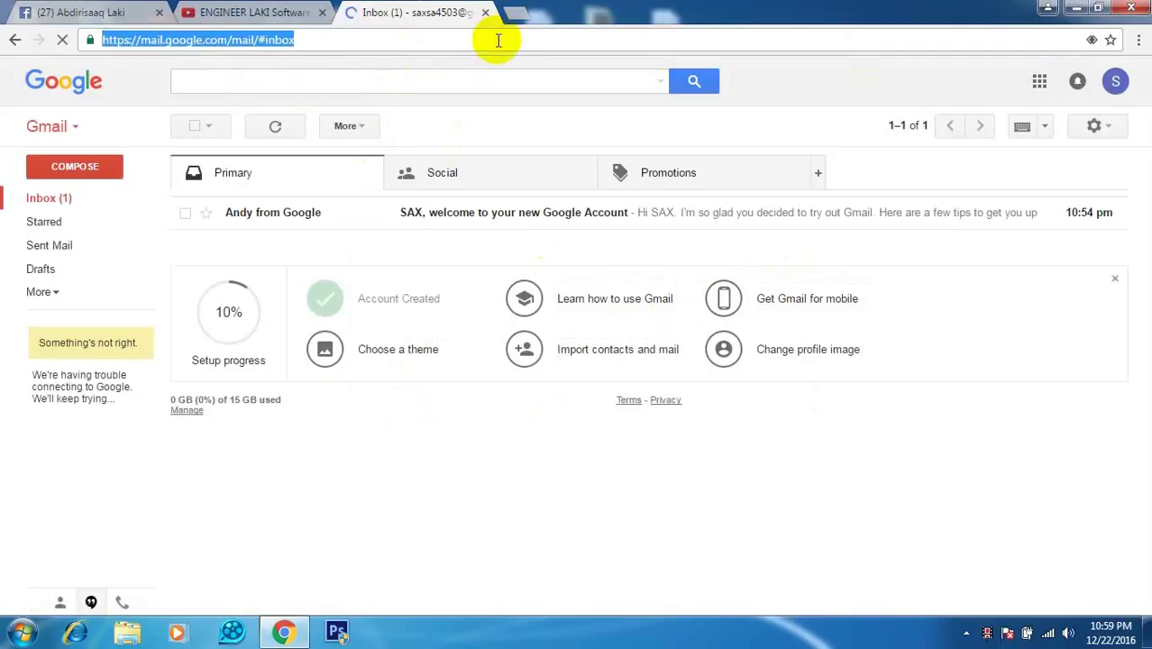
- Load youtube.com in the inbox's tab using the address bar autocomplete
type("Y")
key("Return")
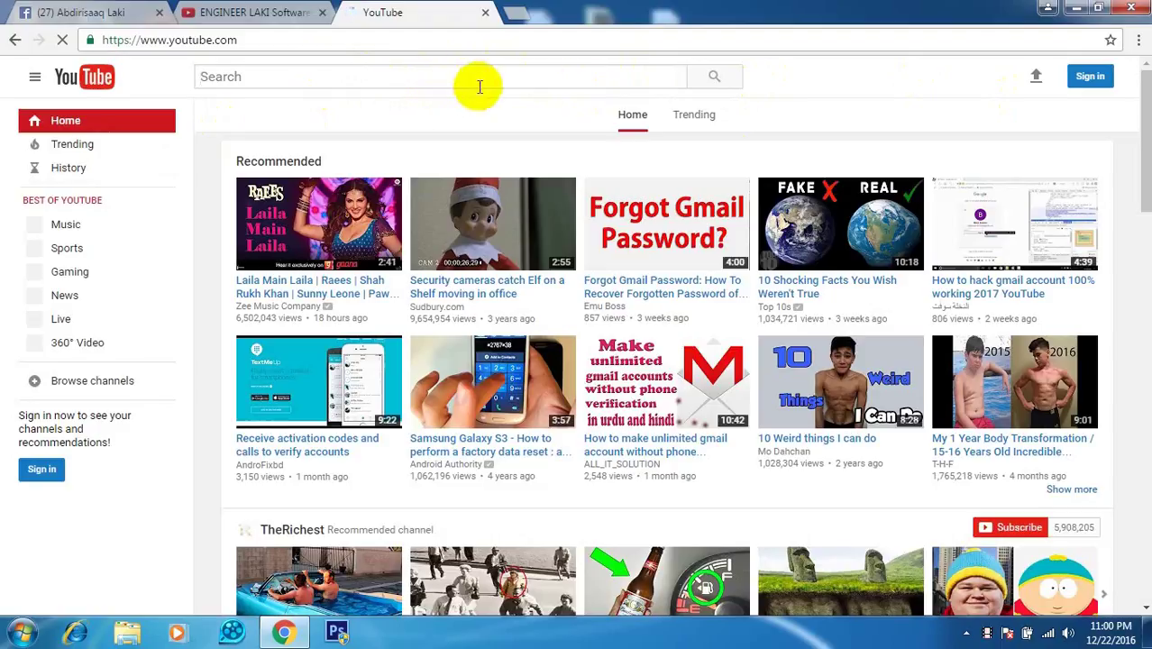
- Sign in to YouTube with the new Google account until the 'registered with YouTube' banner appears
left_click(1091, 80)
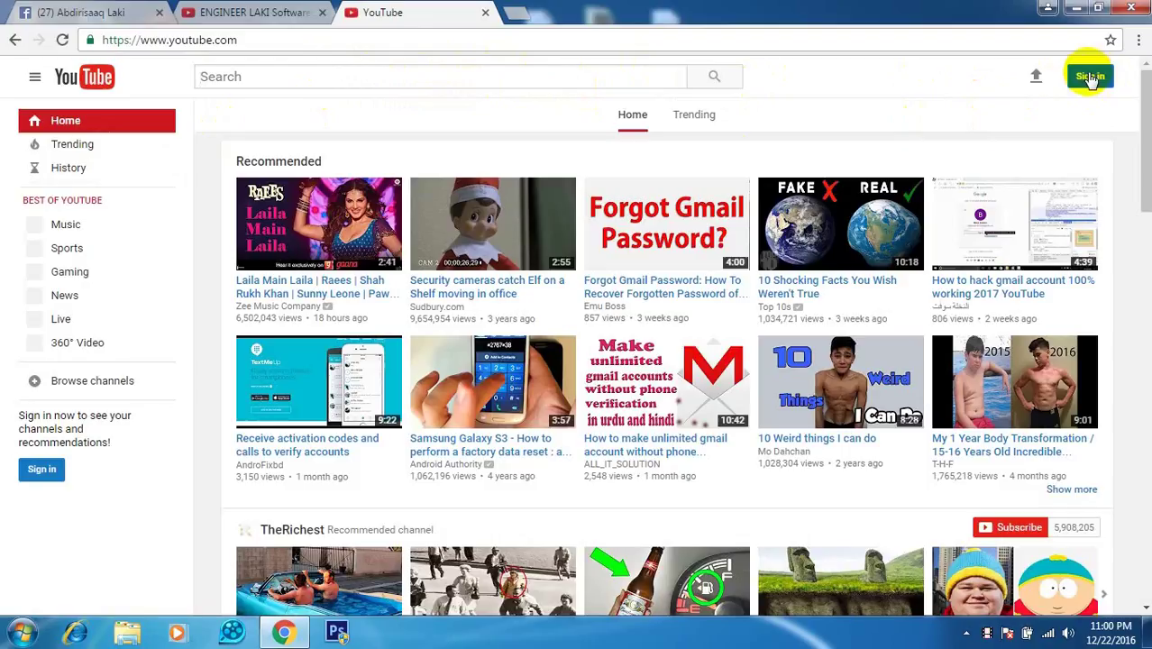
left_click(1093, 80)
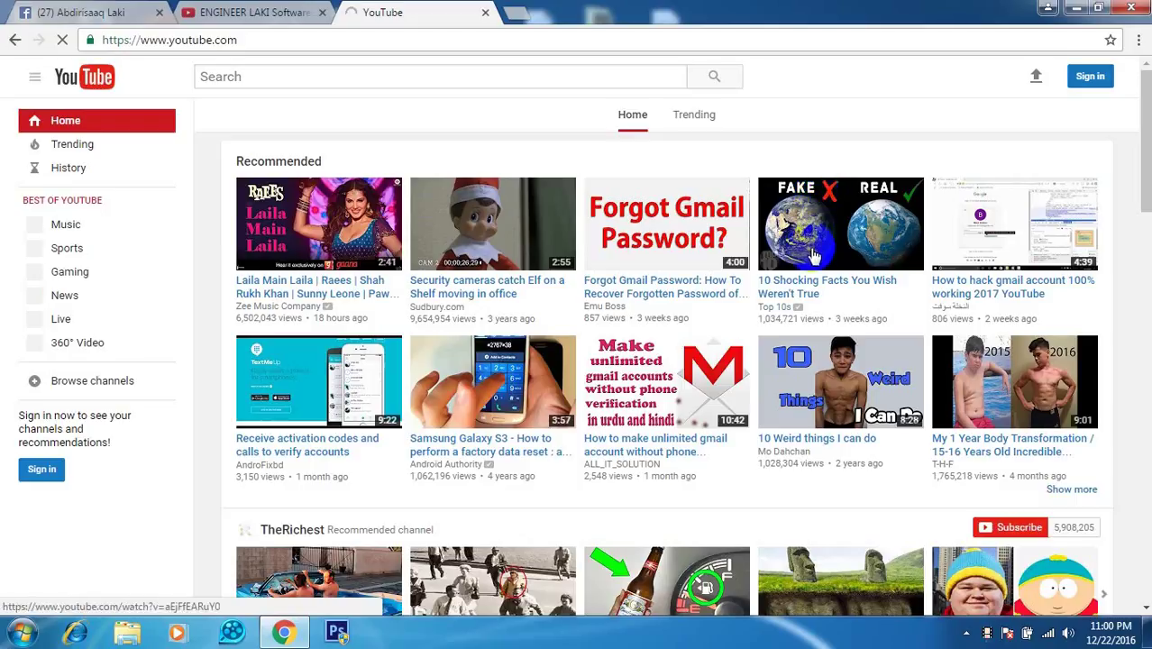
mouse_move(814, 257)
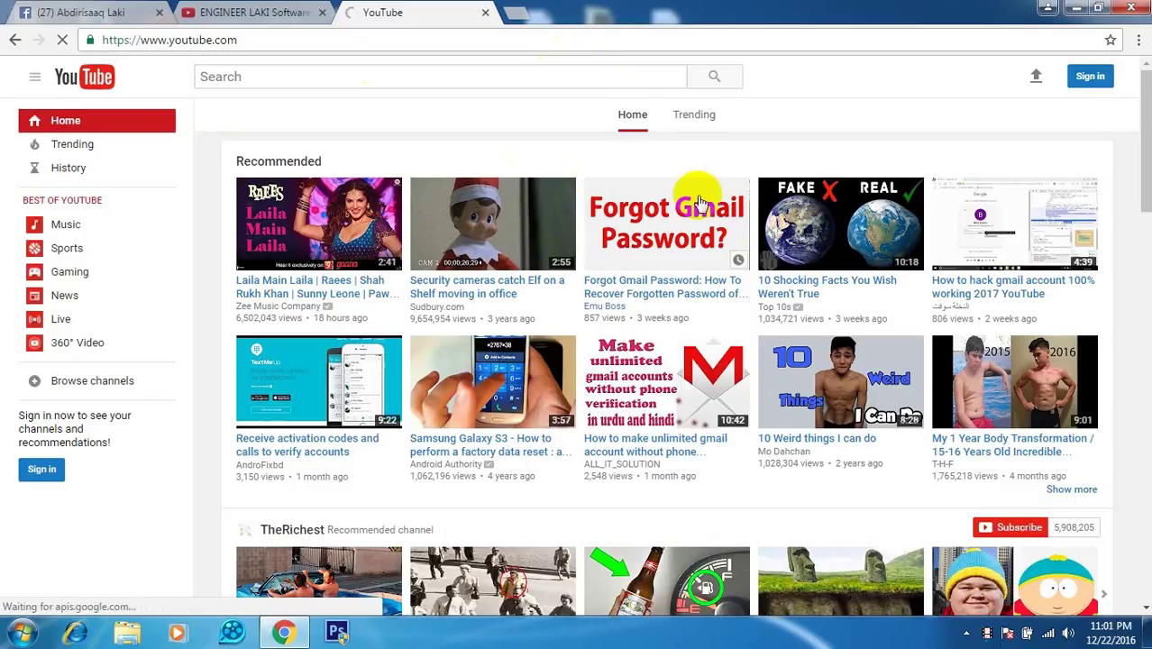
scroll(700, 194, "down", 5)
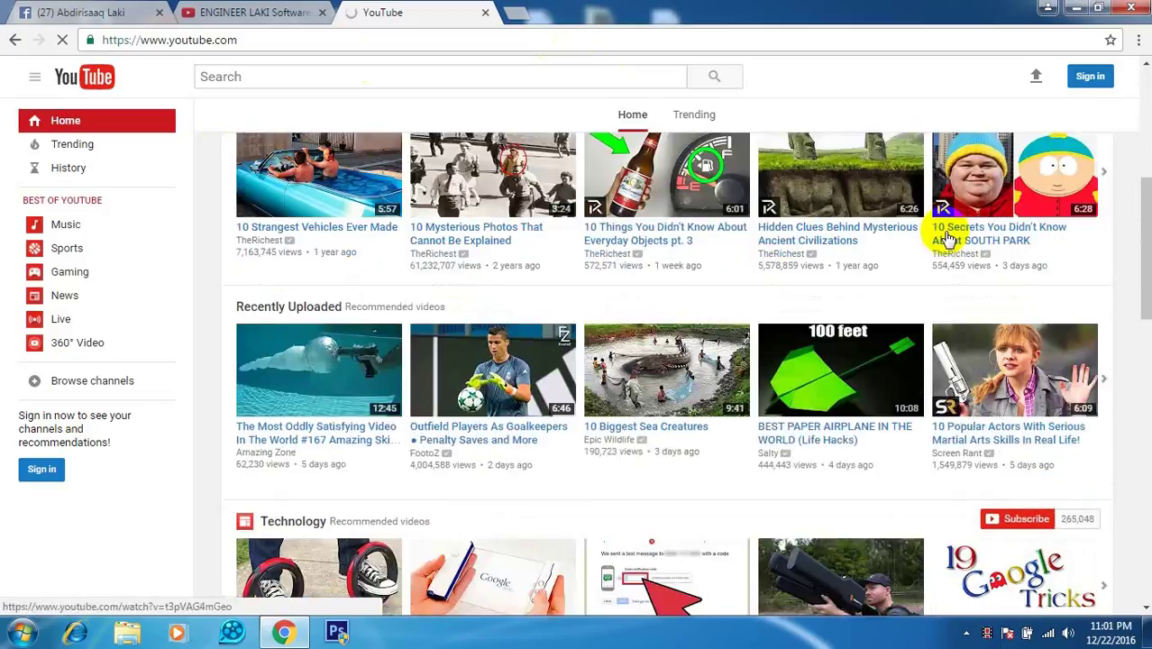
scroll(946, 237, "down", 1)
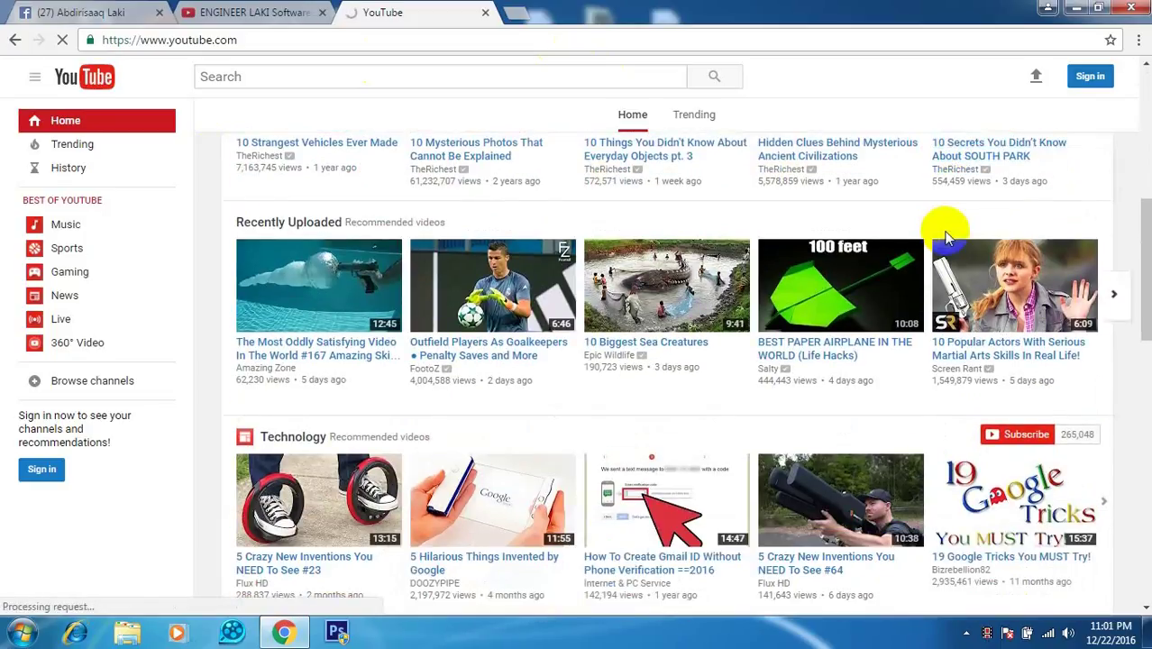
scroll(947, 237, "up", 2)
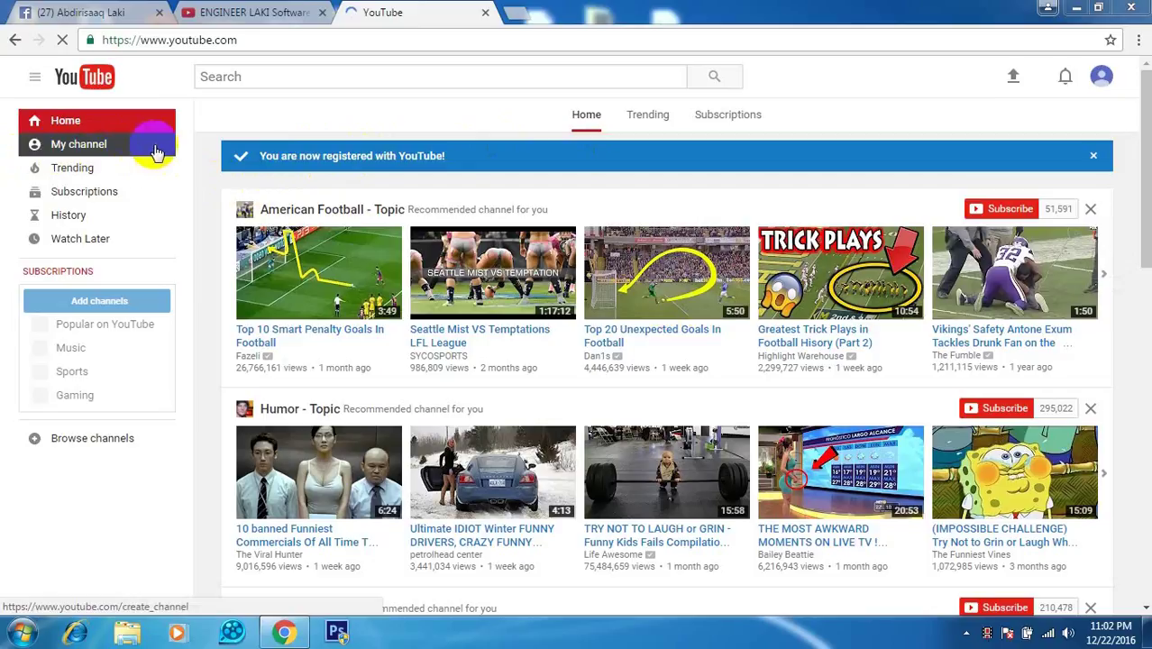
- Open My channel from the YouTube sidebar to get the 'Use YouTube as...' dialog
left_click(74, 152)
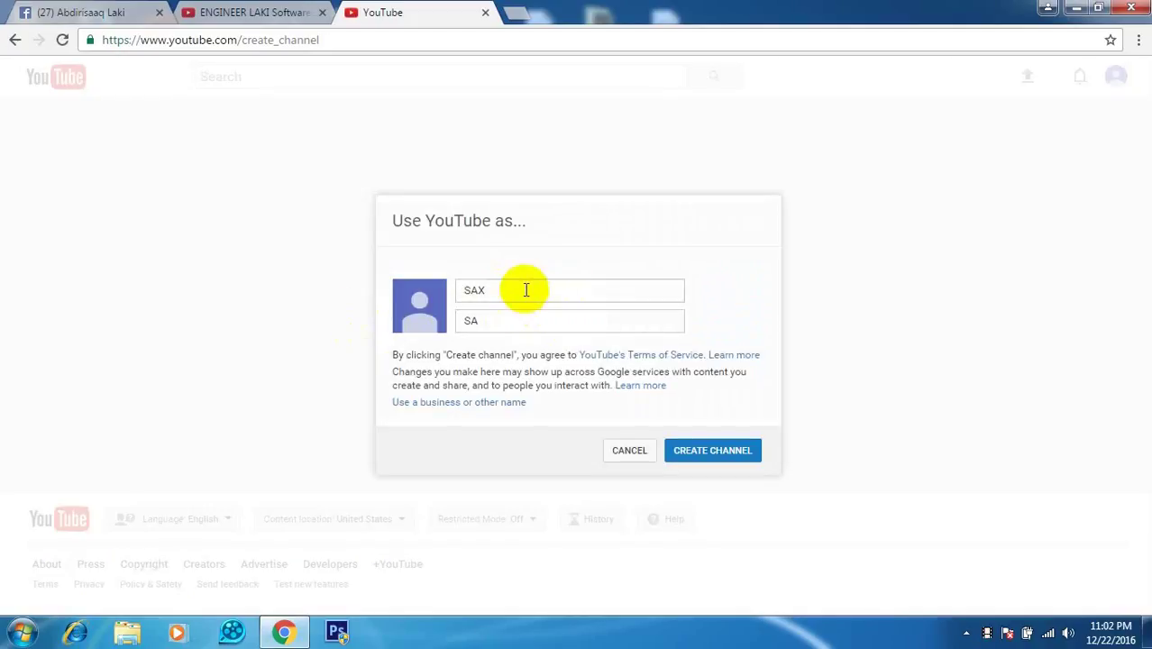
- Replace the prefilled names with first name 'LAKI' and last name 'Software'
left_click_drag(512, 286, 449, 289)
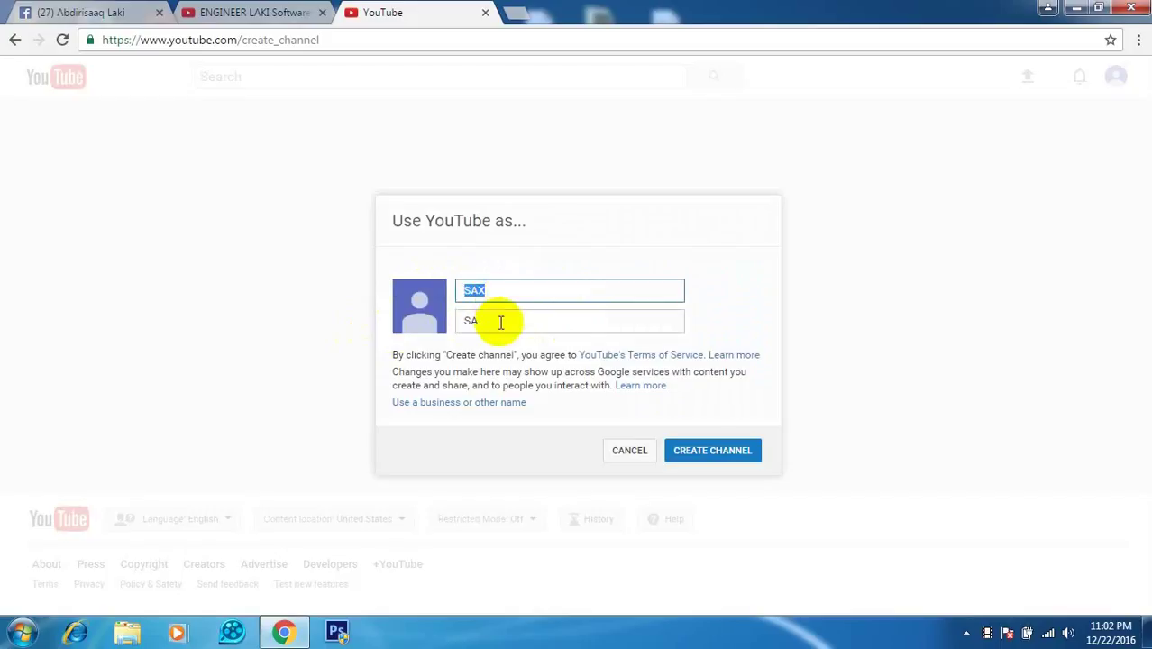
left_click(468, 333)
left_click_drag(468, 337, 419, 334)
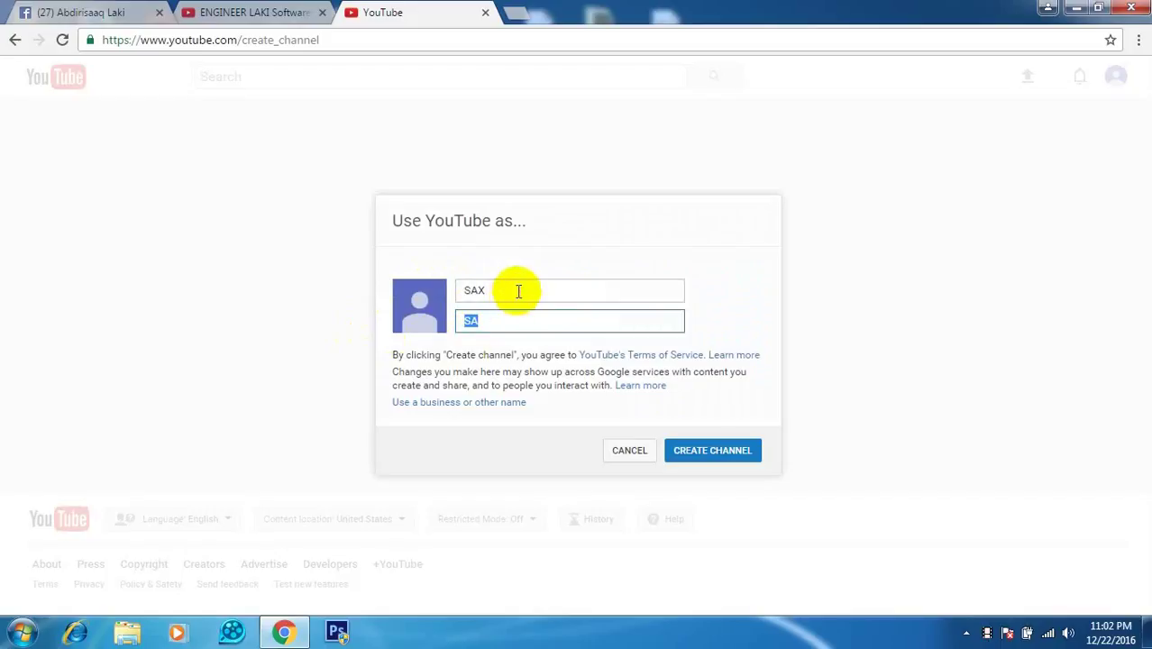
left_click_drag(516, 291, 432, 283)
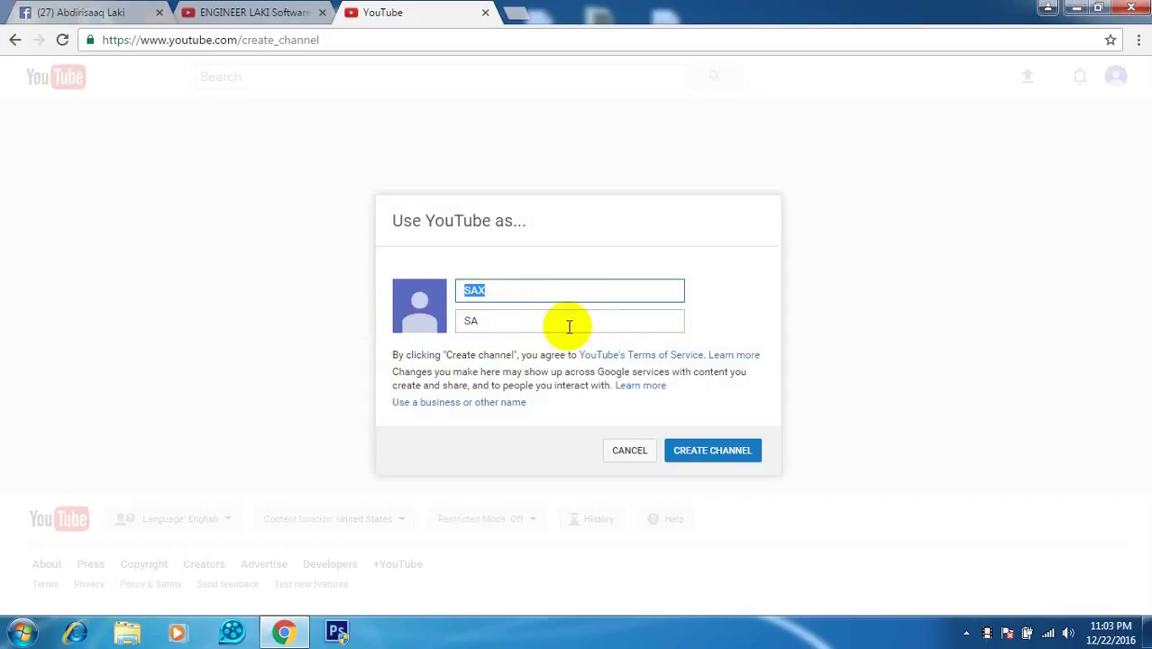
type("LAKI")
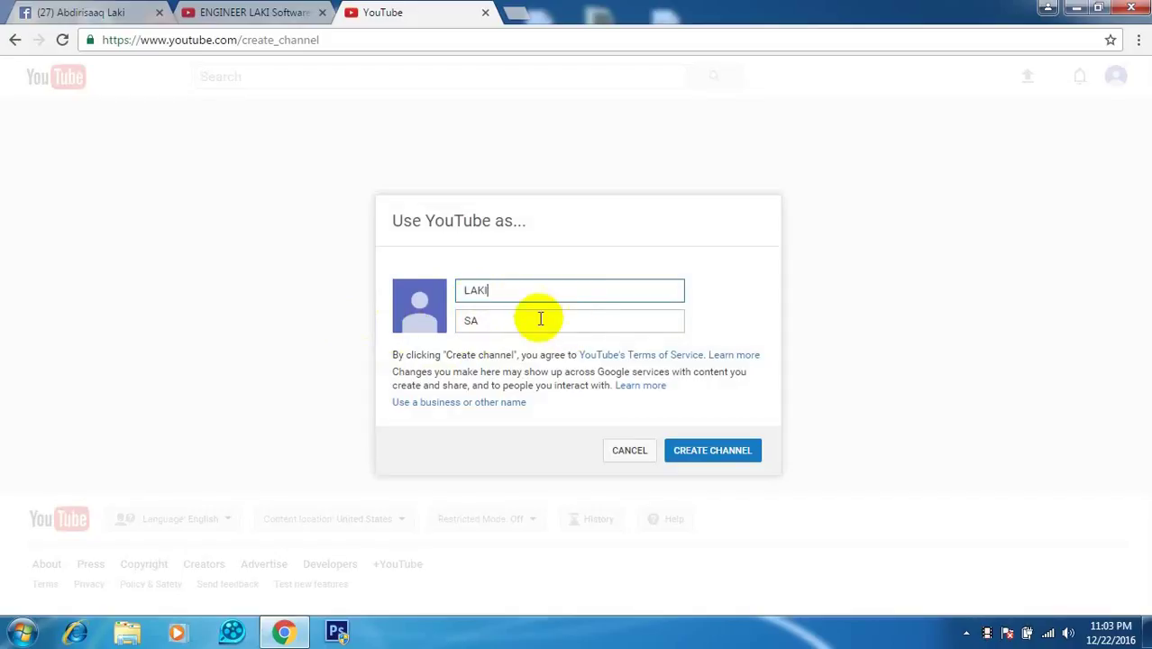
left_click(476, 330)
key("ctrl+a")
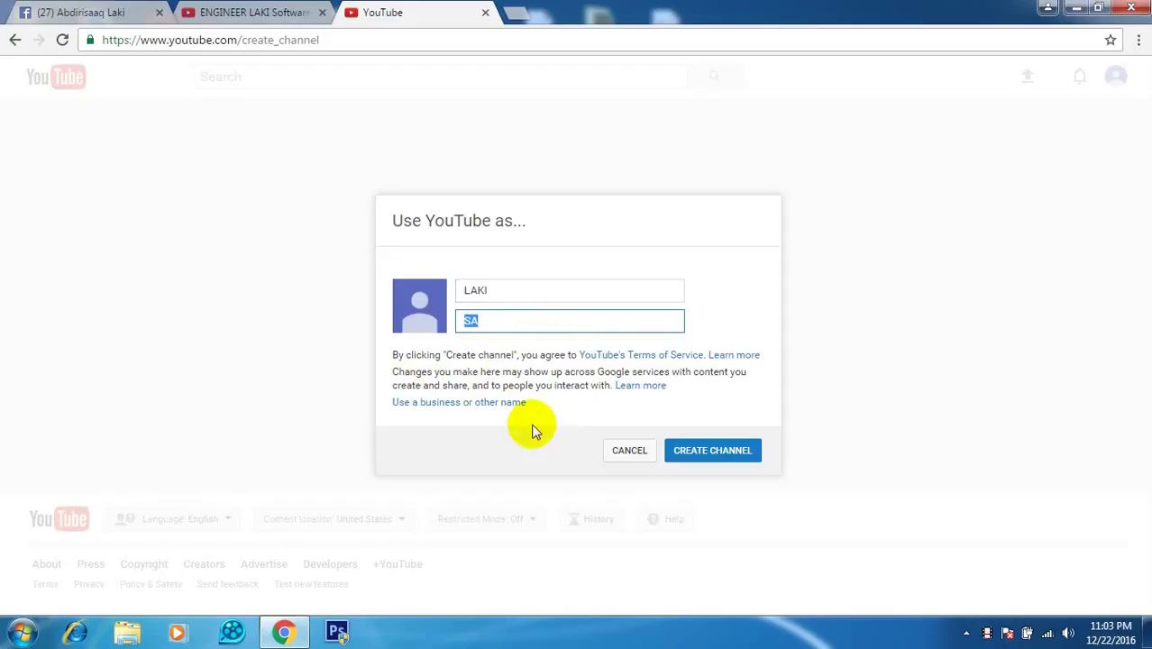
type("S")
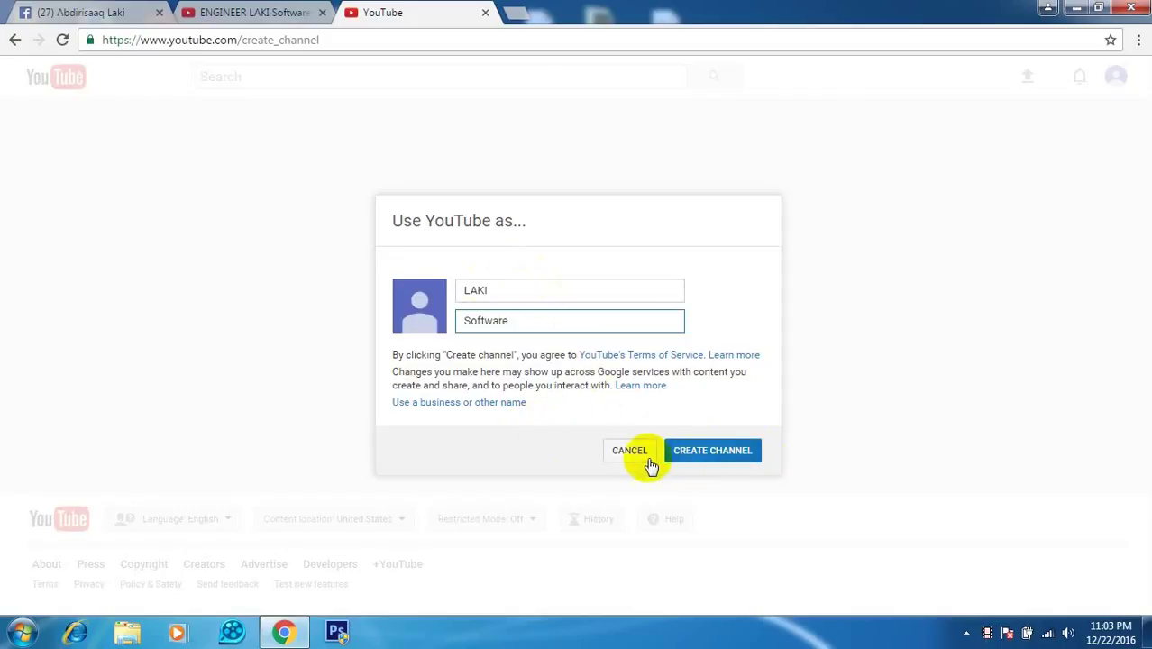
- Create the LAKI Software channel, glance at ENGINEER LAKI Software's Home and Videos, then return
left_click(725, 455)
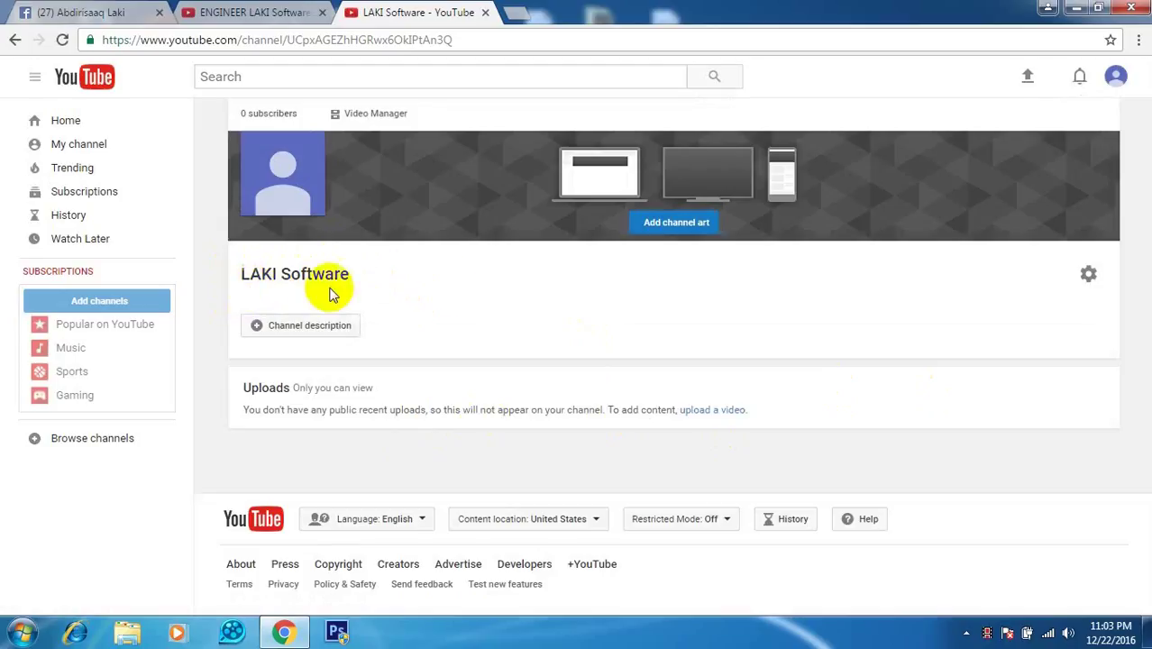
left_click(241, 10)
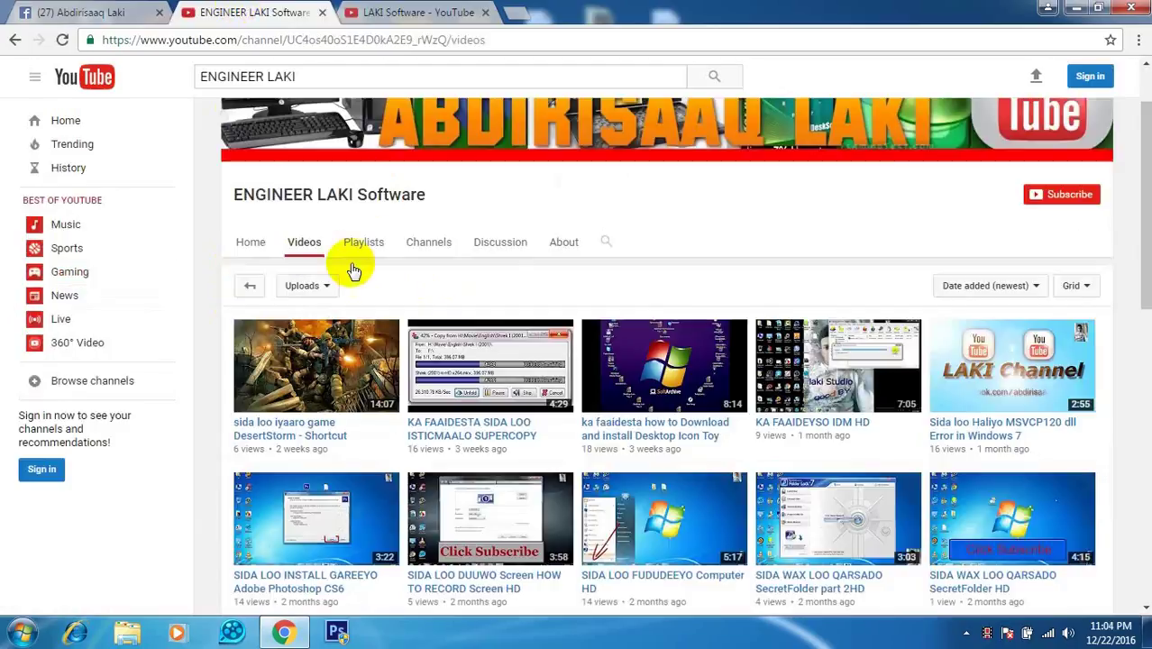
left_click(249, 243)
left_click(304, 248)
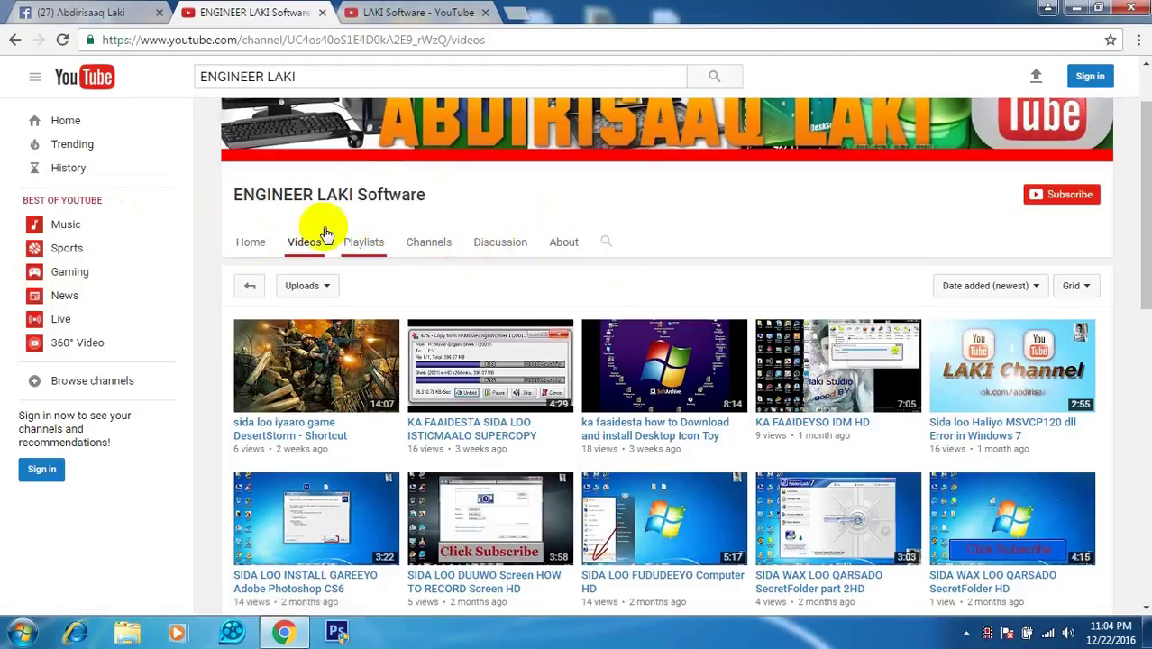
left_click(437, 9)
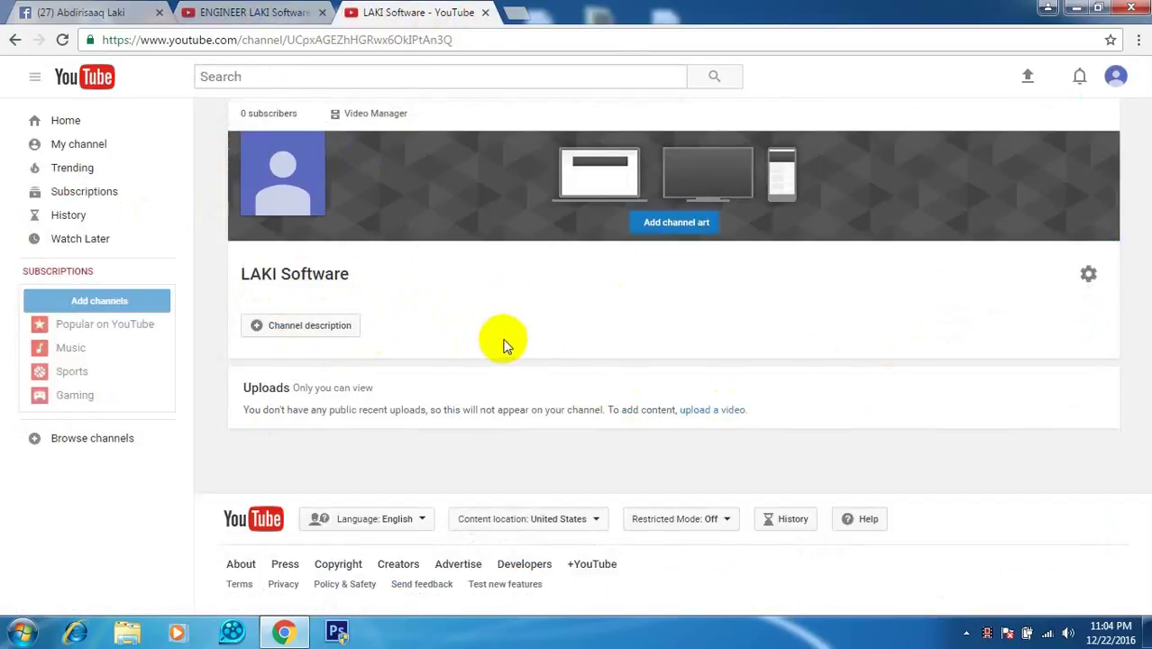
- Enable 'Customize the layout of your channel' in the channel settings and save
left_click(1088, 278)
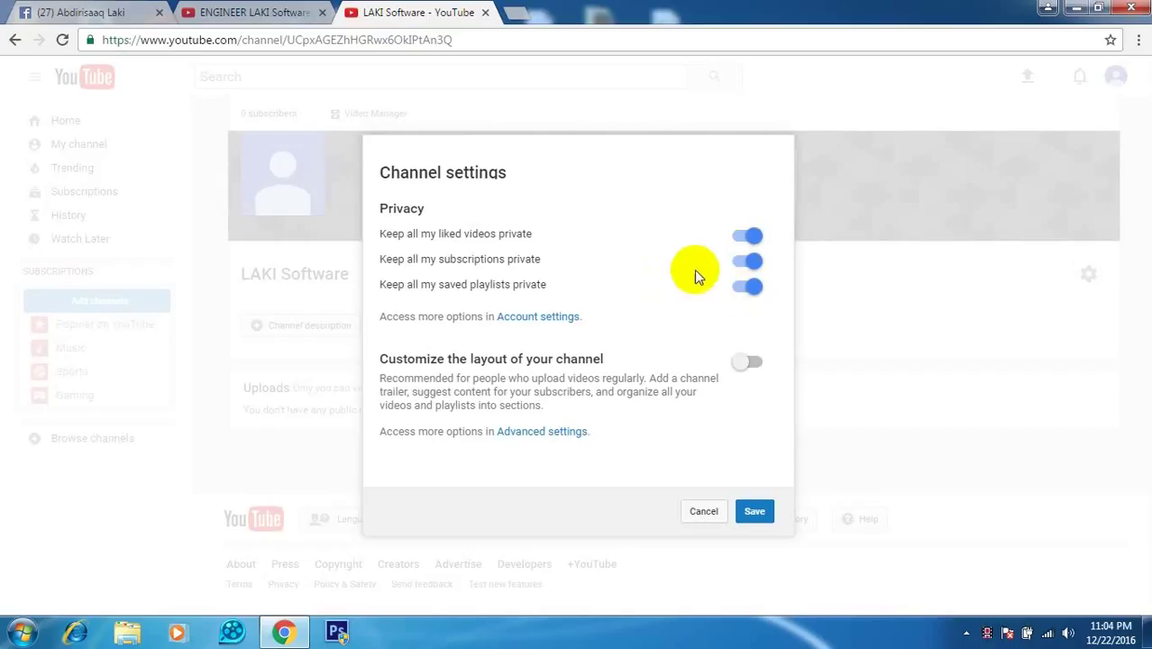
left_click(745, 363)
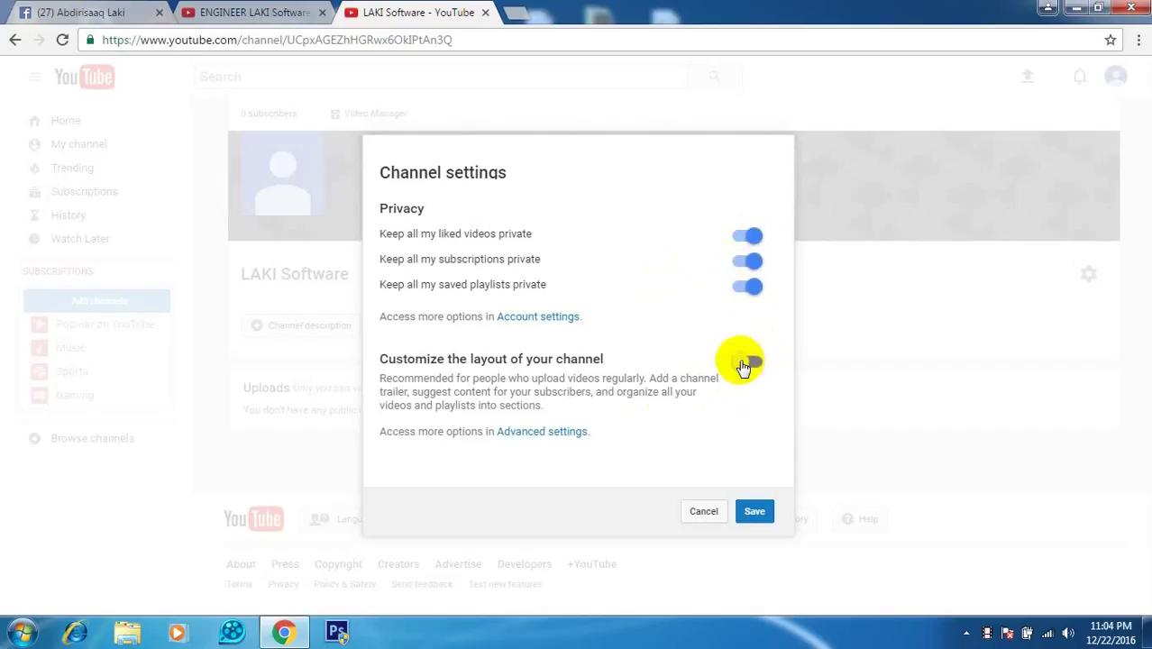
left_click(754, 513)
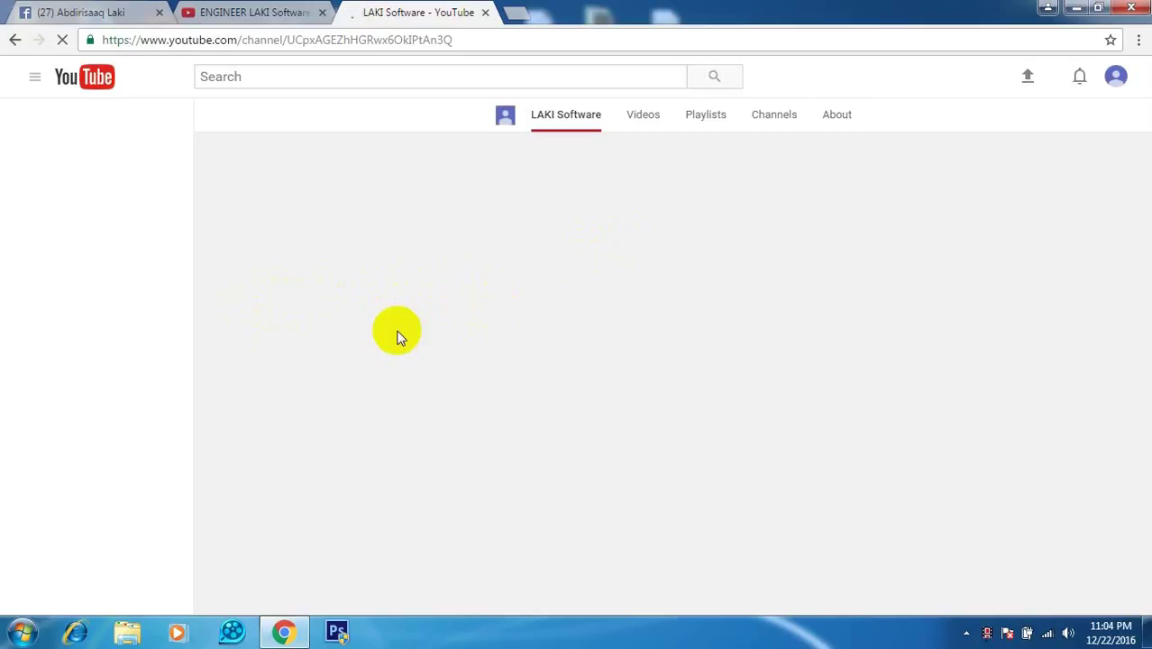
- Alternate between the ENGINEER LAKI Software and LAKI Software tabs until the new layout loads
left_click(249, 13)
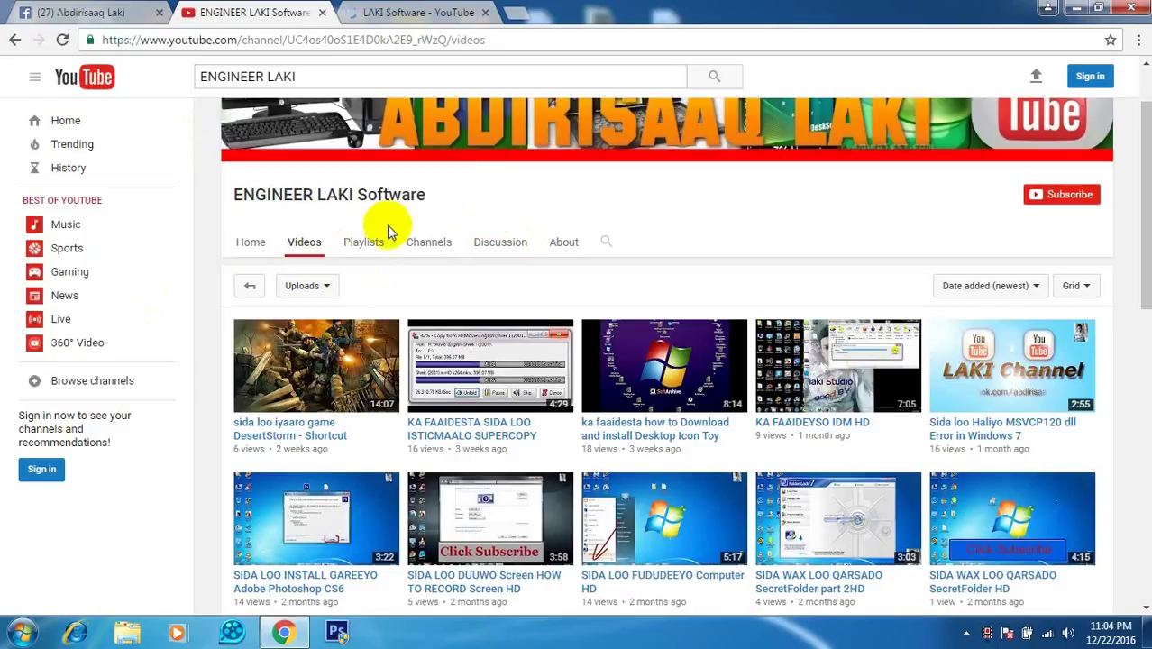
left_click(401, 9)
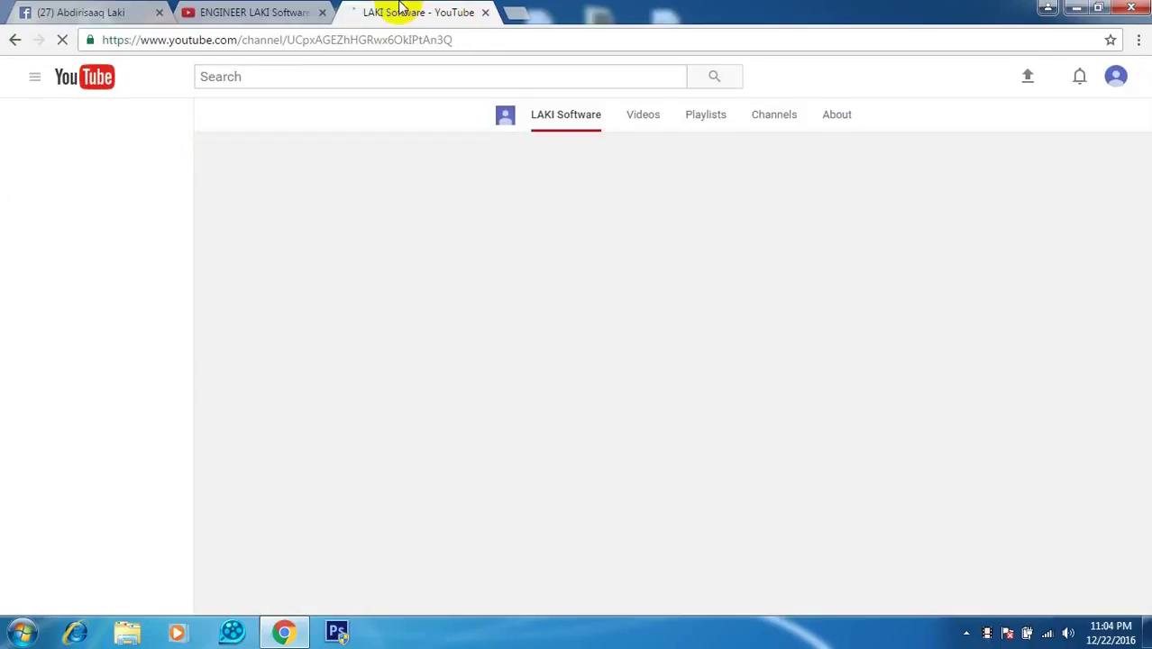
left_click(262, 12)
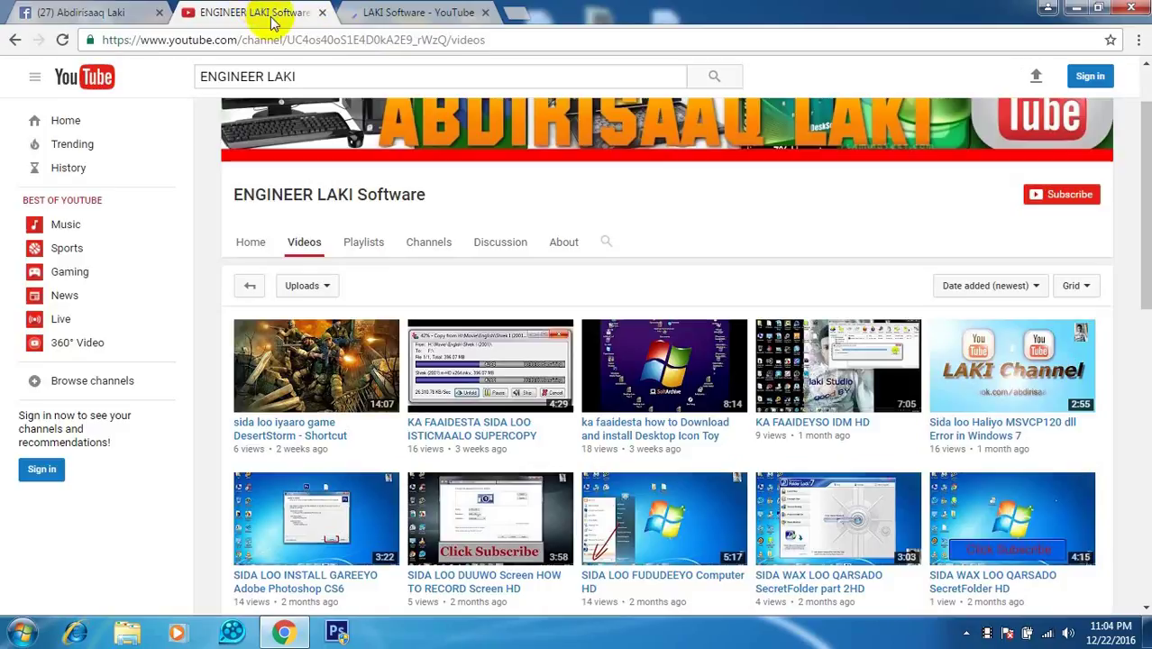
scroll(1037, 239, "up", 1)
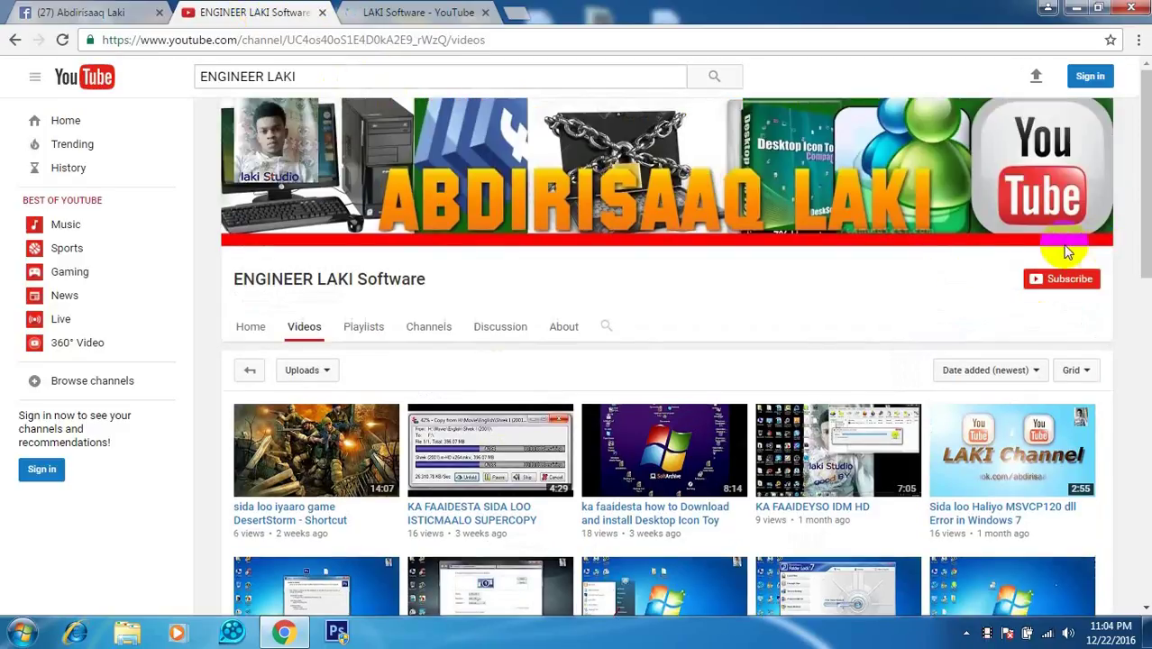
left_click(372, 9)
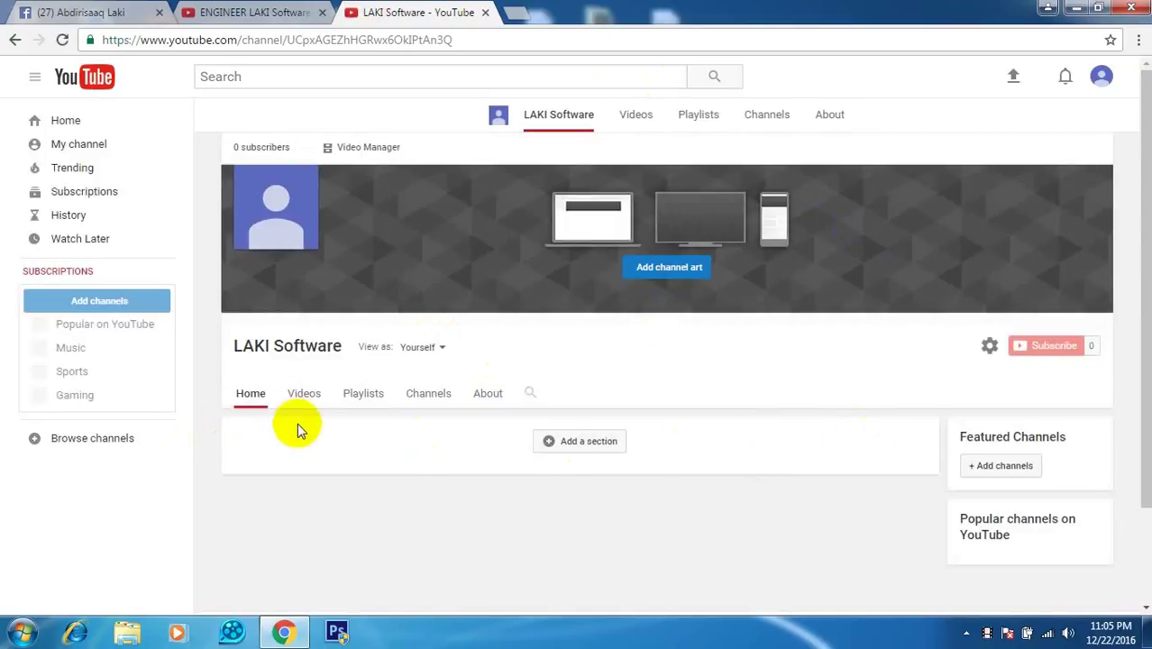
left_click(273, 11)
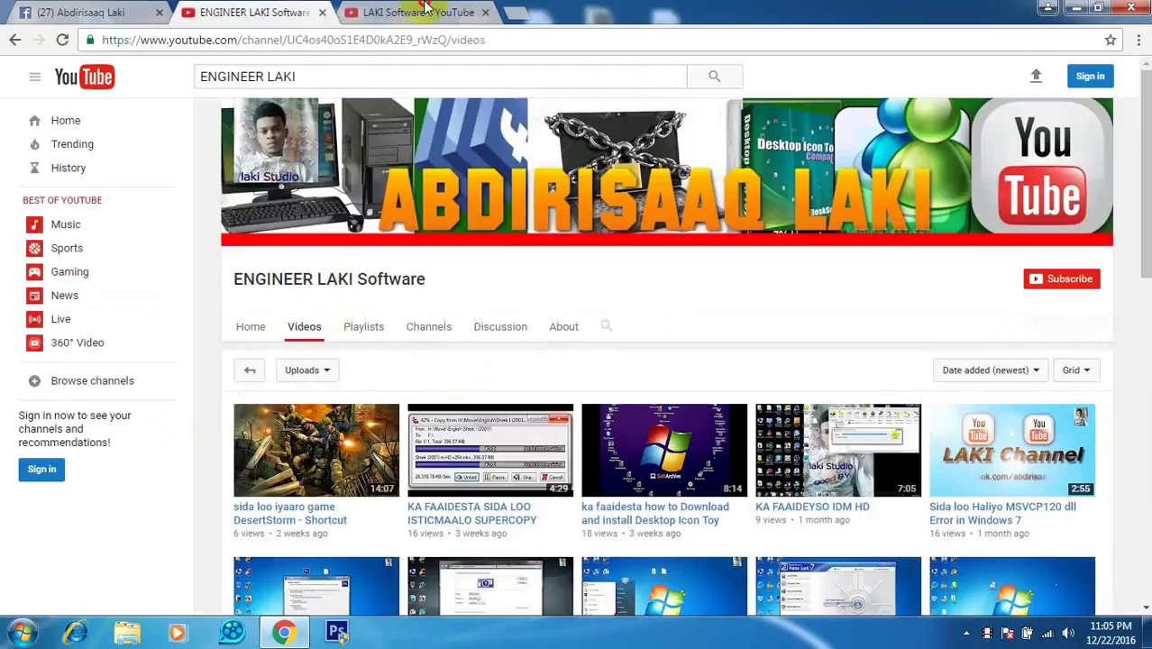
left_click(425, 7)
scroll(431, 395, "down", 1)
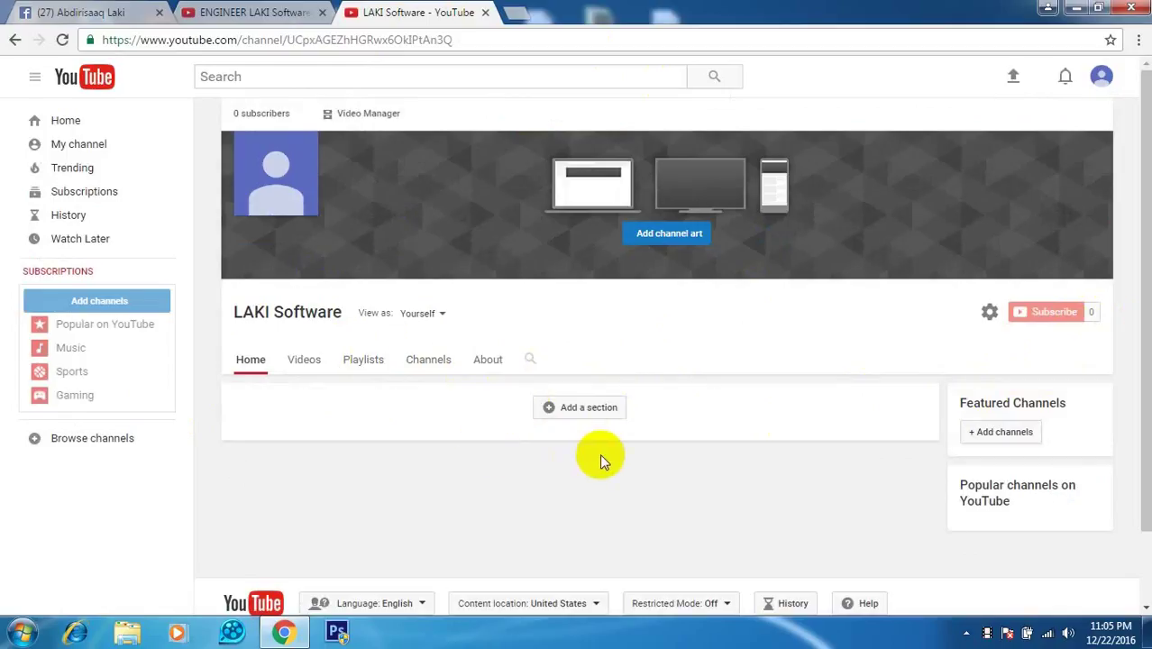
- Scroll over the LAKI Software page, then go to the ENGINEER LAKI Software Videos tab
scroll(599, 454, "down", 1)
scroll(741, 557, "up", 1)
scroll(741, 557, "up", 1)
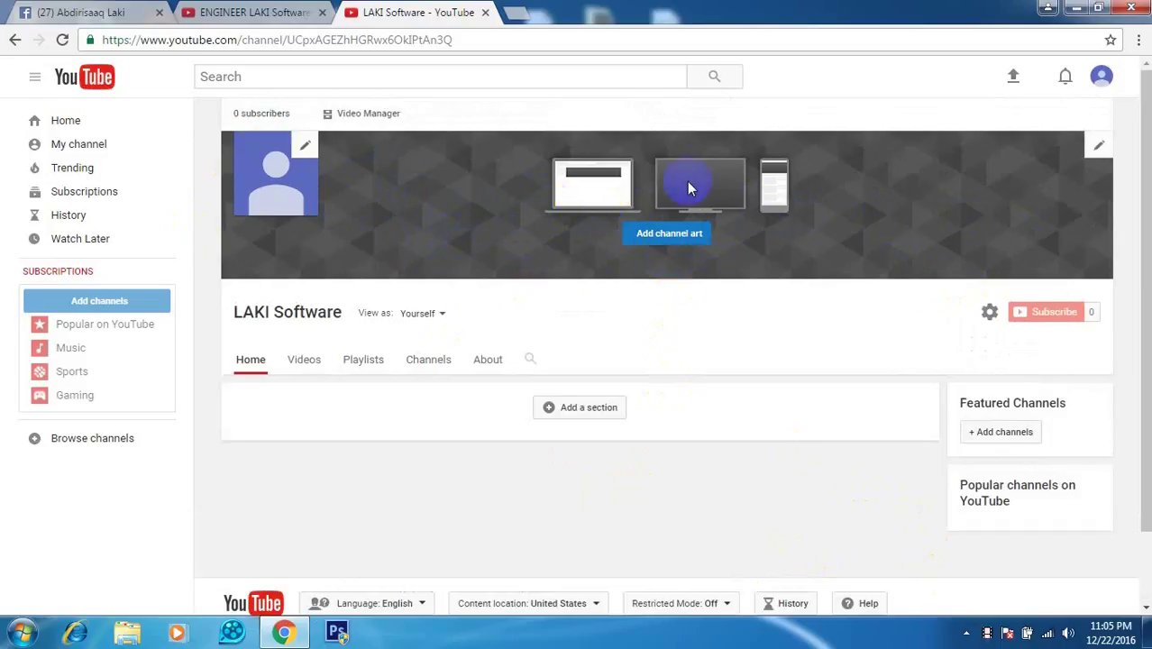
scroll(714, 243, "down", 2)
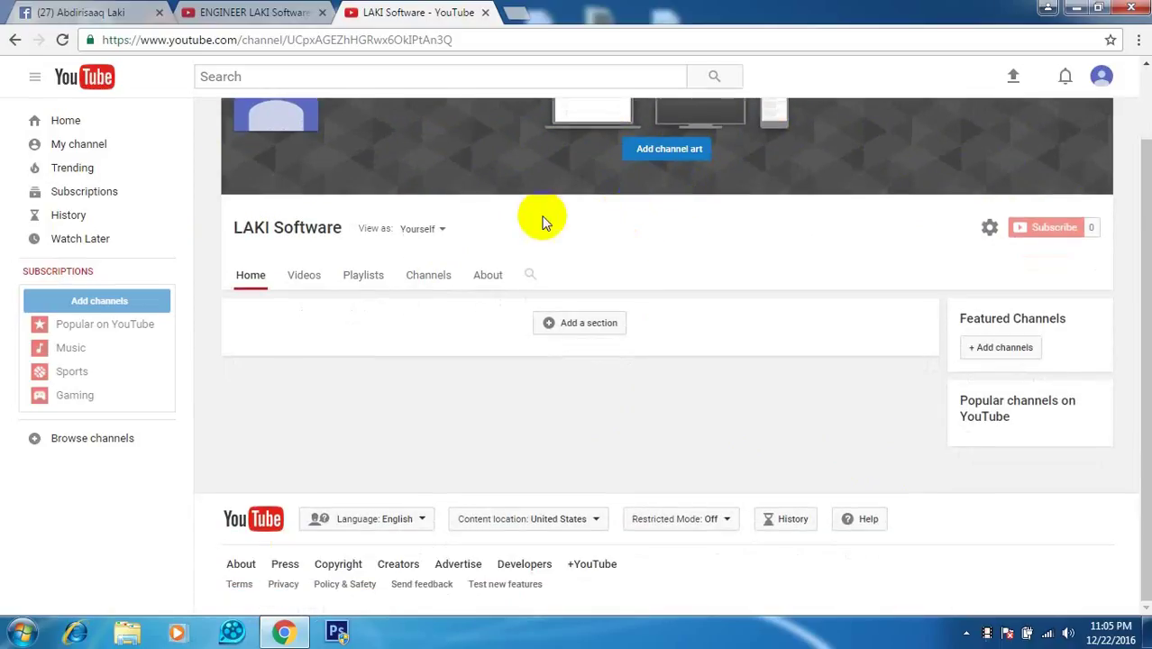
scroll(542, 223, "up", 2)
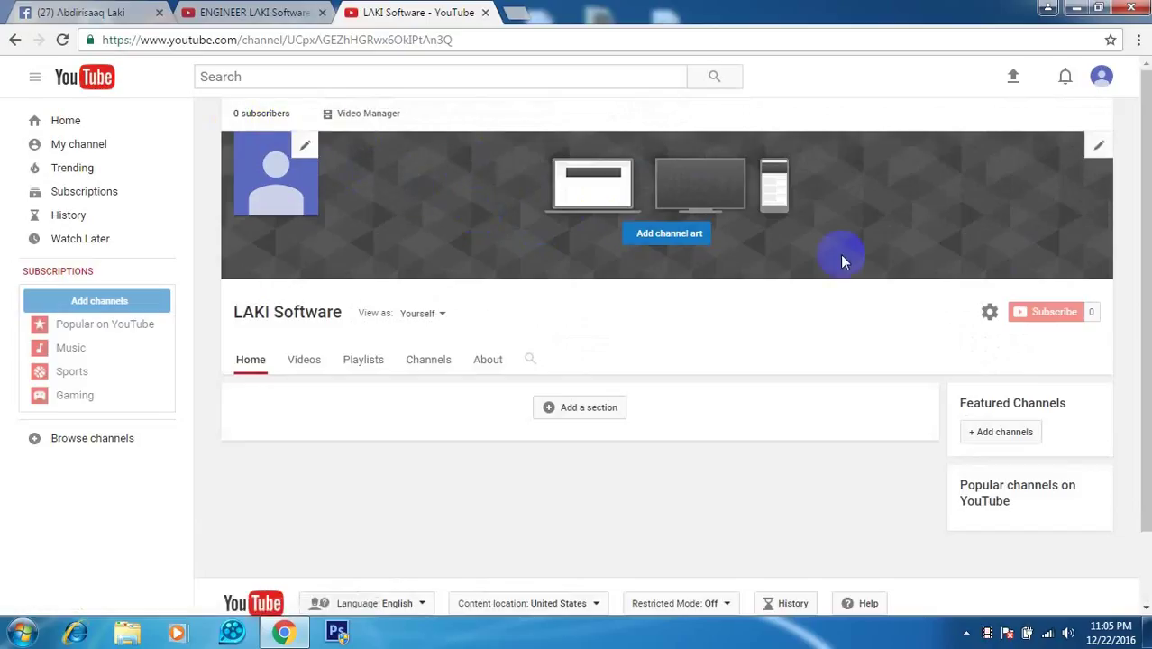
left_click(271, 10)
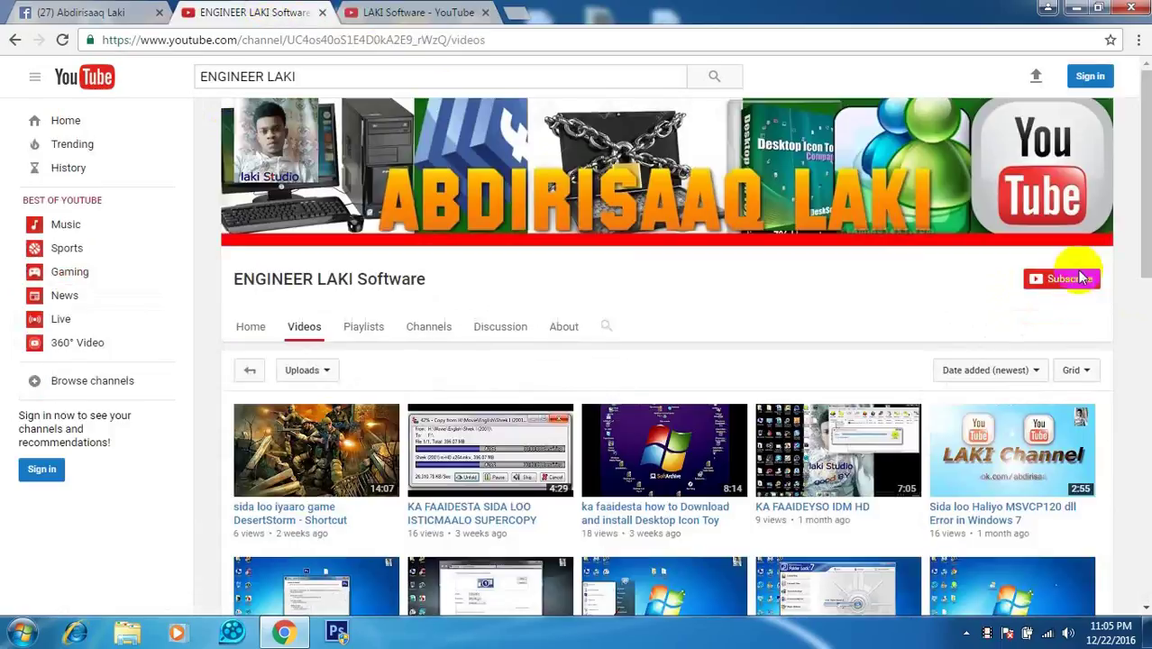